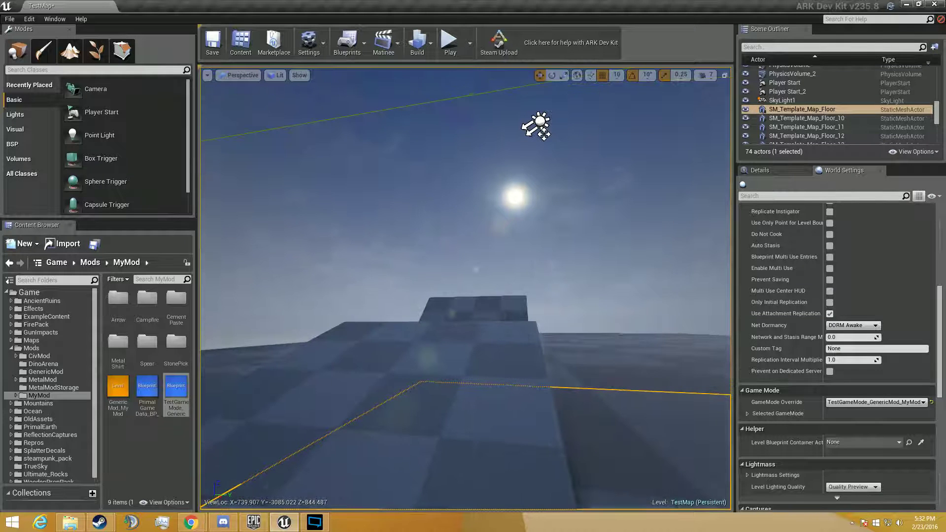
key(w)
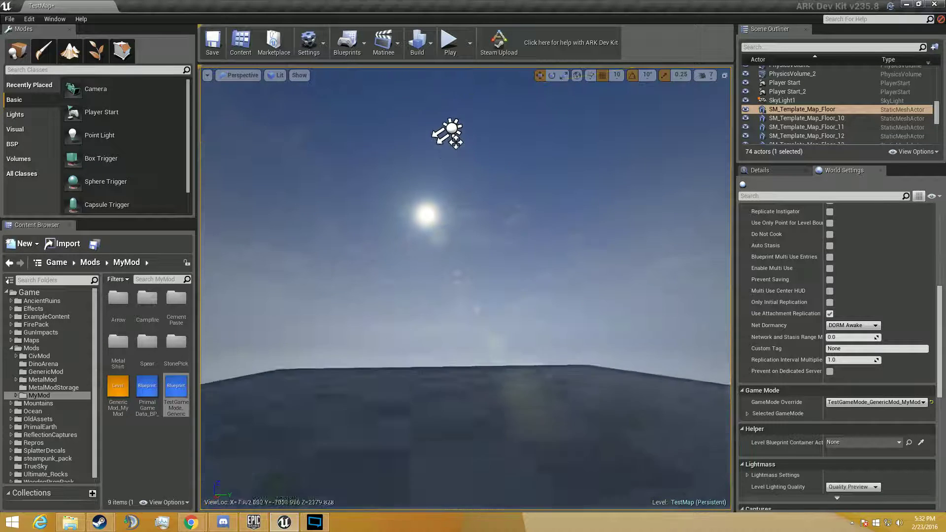
key(a)
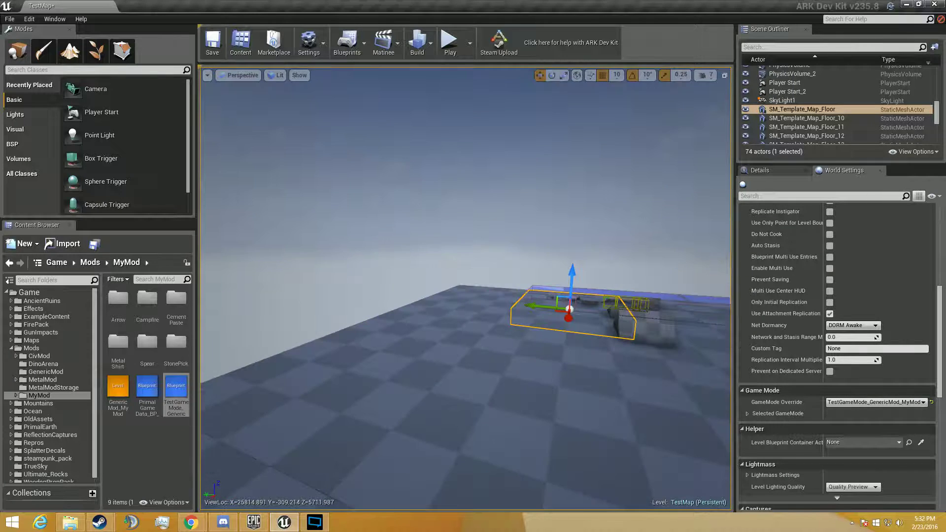
key(d)
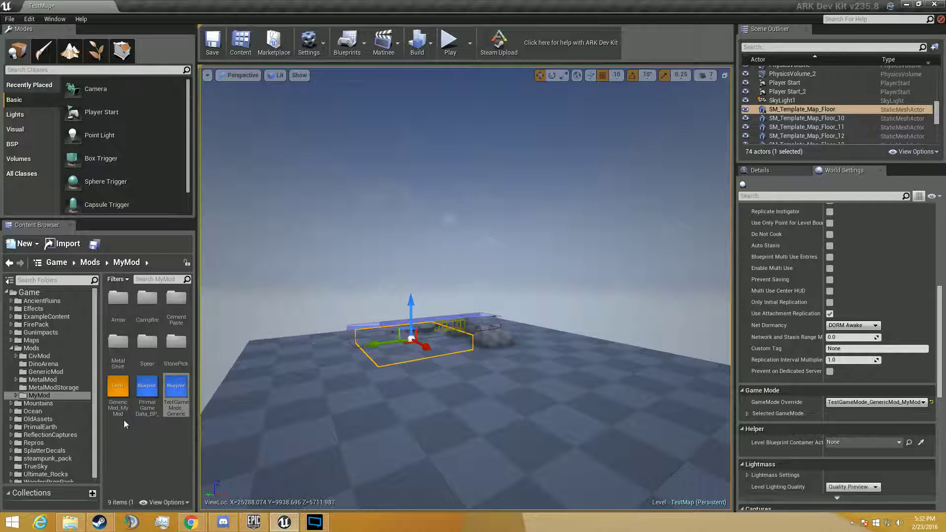
key(w)
mouse_move(300, 356)
right_down()
mouse_move(291, 342)
mouse_move(300, 346)
right_up()
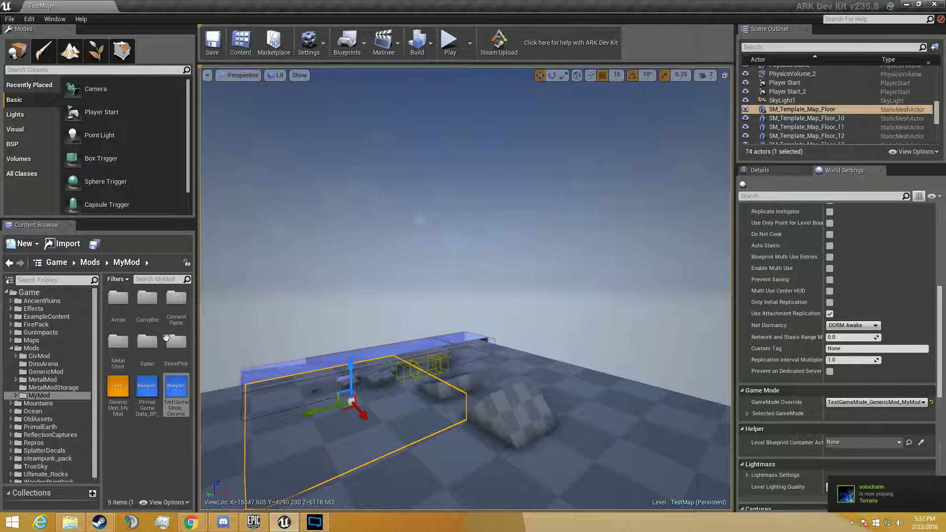
Create a folder named CopperIngot inside the MyMod folder.
right_click(154, 445)
click(195, 235)
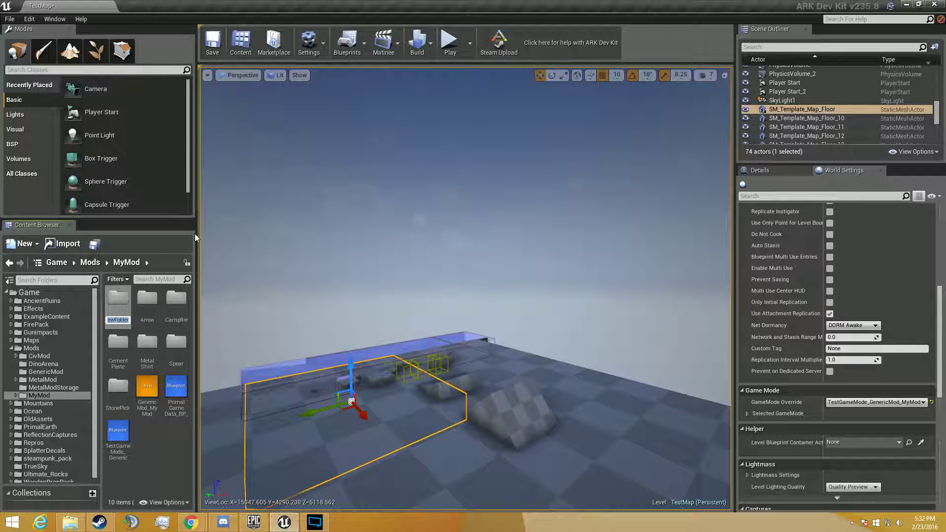
text(C)
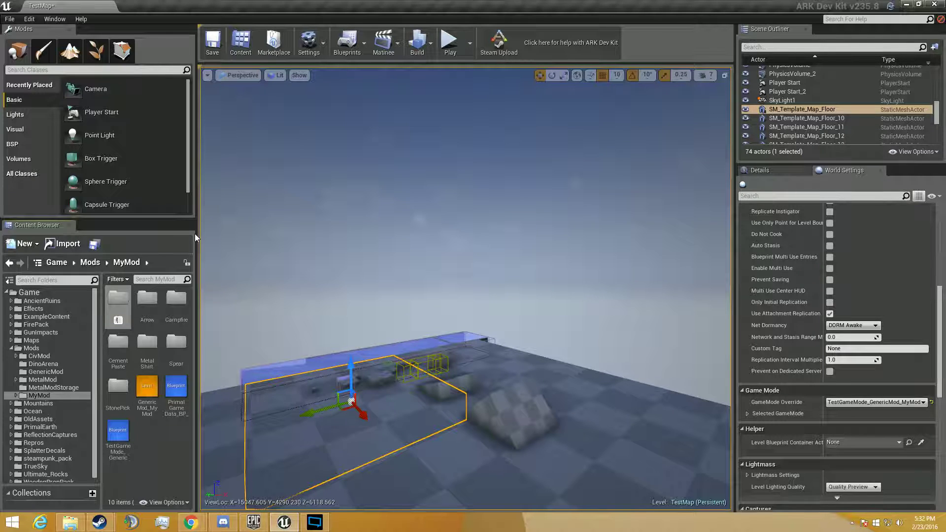
text(opperIngot)
key(Return)
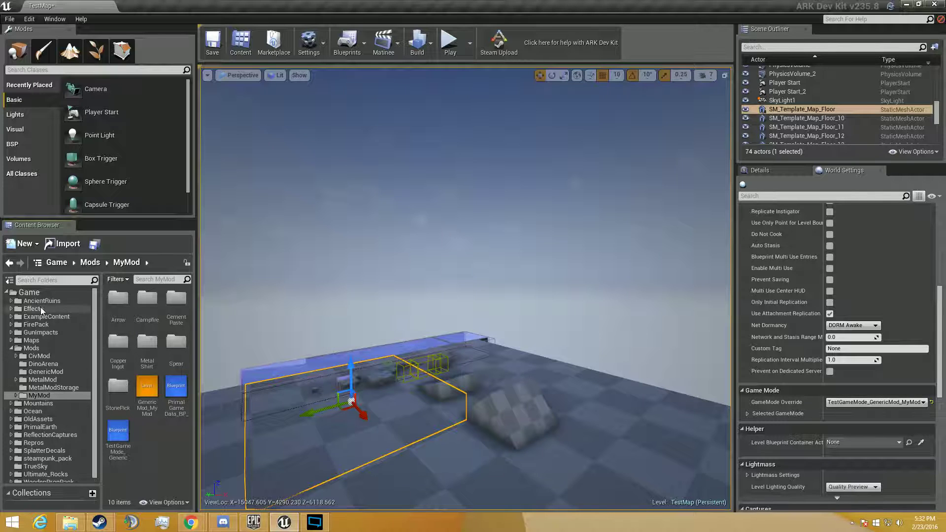
Search the whole Game folder for primalitemresource_metal assets.
click(44, 292)
click(154, 279)
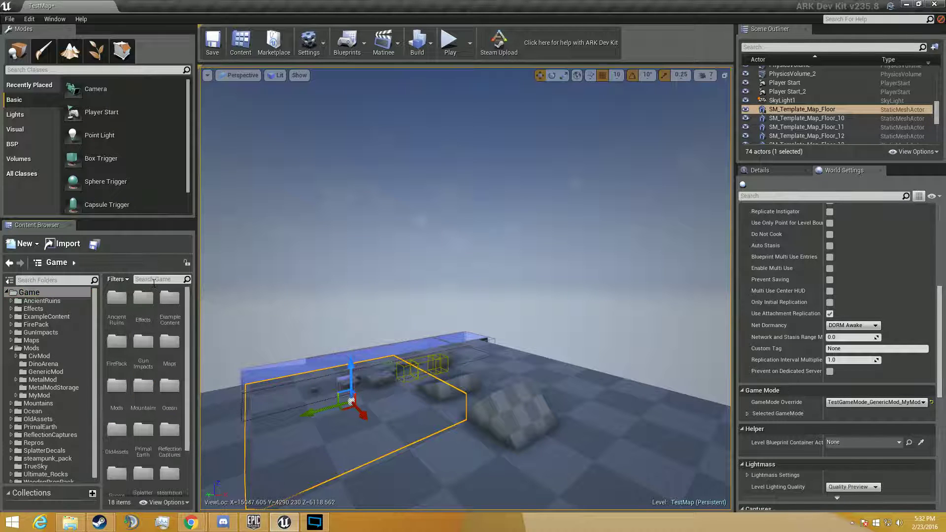
text(prima)
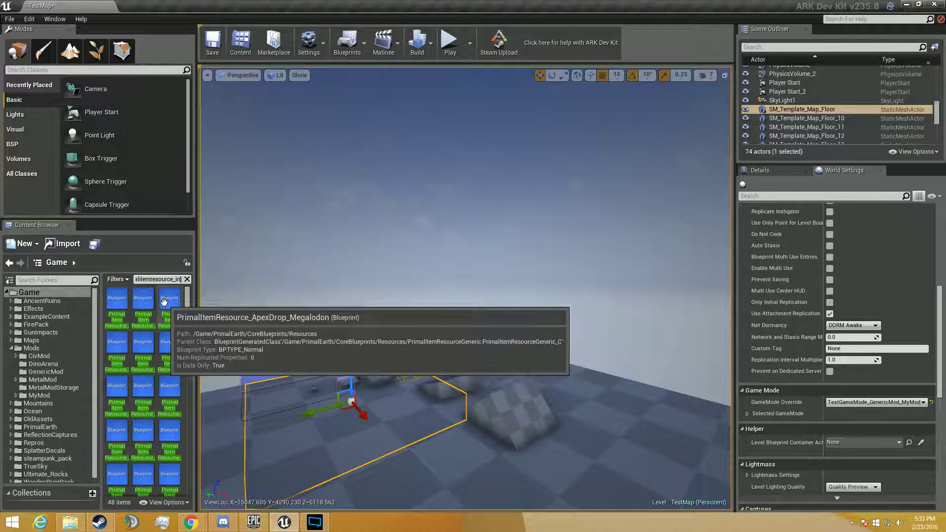
text(go)
key(BackSpace)
key(BackSpace)
key(BackSpace)
key(BackSpace)
text(metal)
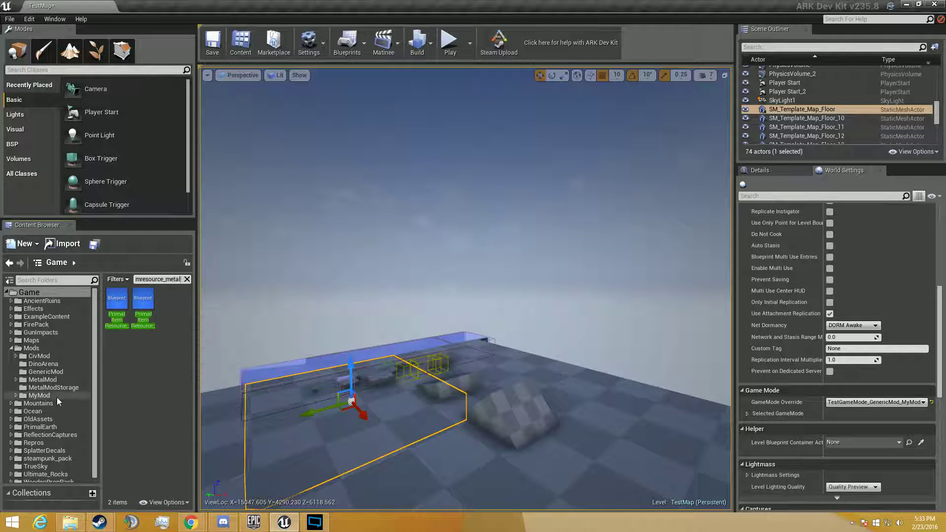
Copy the PrimalItemResource_Metal and PrimalItemResource_MetalIngot blueprints into MyMod's CopperIngot folder.
click(19, 396)
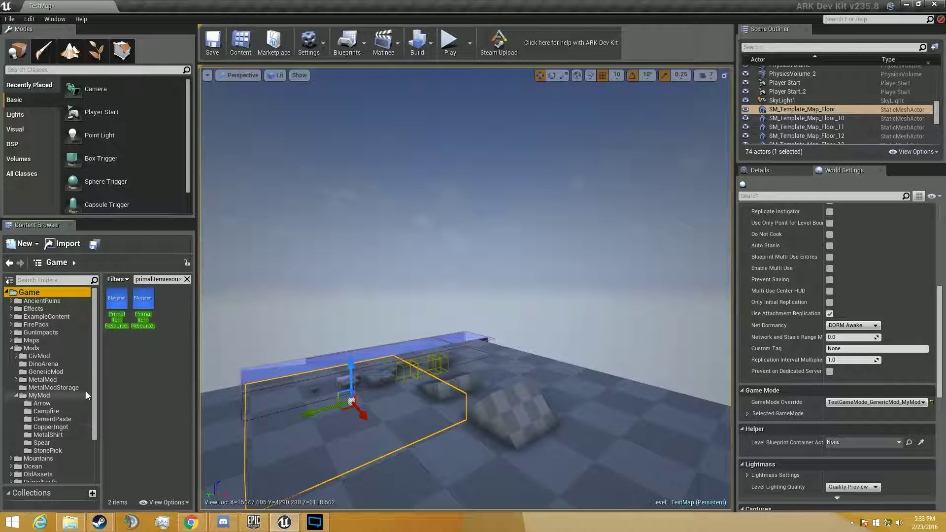
drag(122, 295, 64, 428)
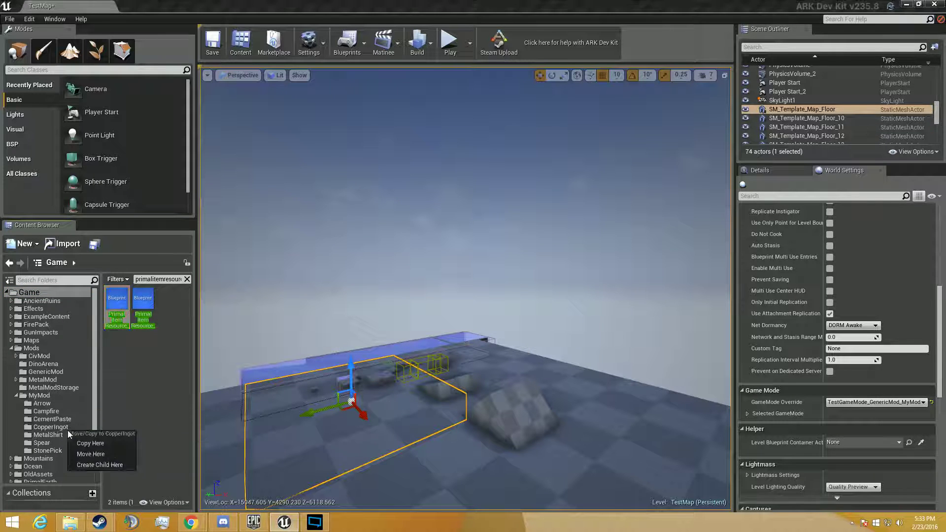
click(93, 444)
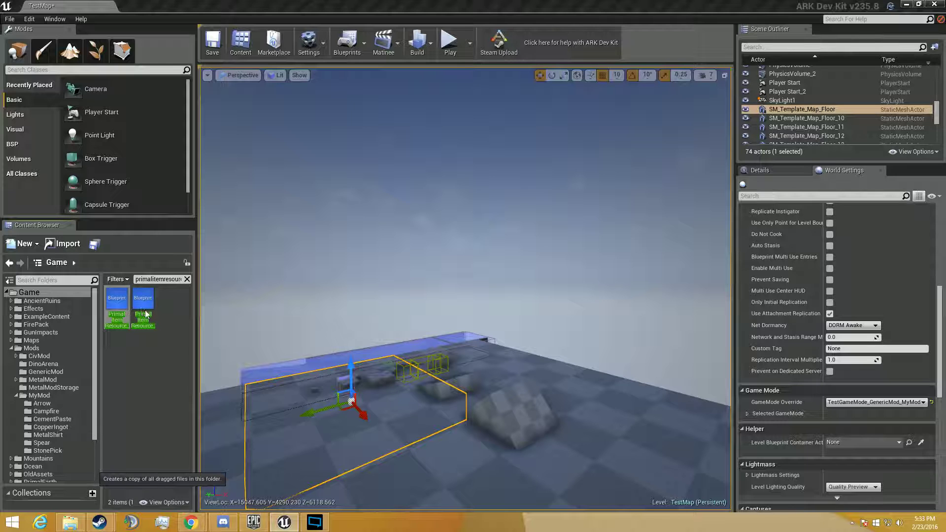
drag(146, 313, 70, 424)
click(82, 439)
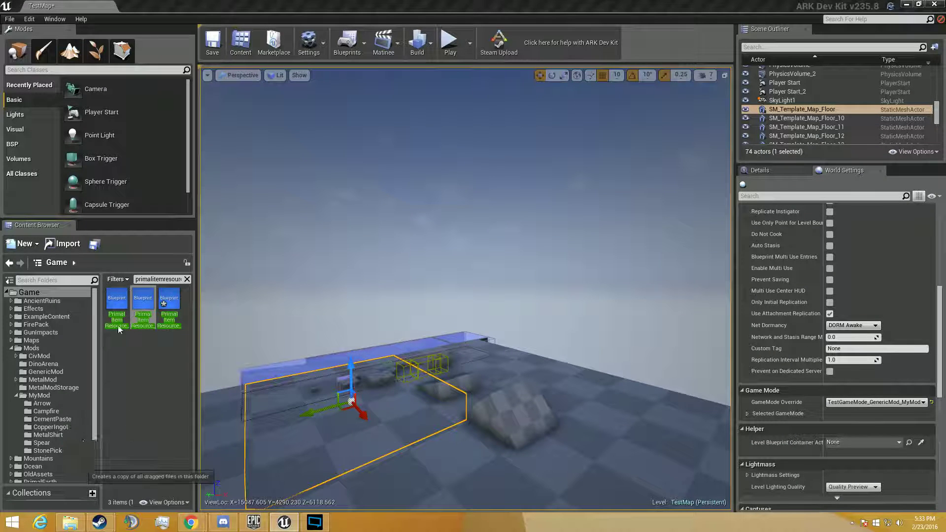
Open the Reference Viewer for the original PrimalItemResource_MetalIngot and examine which assets it uses and which assets reference it.
right_click(150, 302)
click(182, 255)
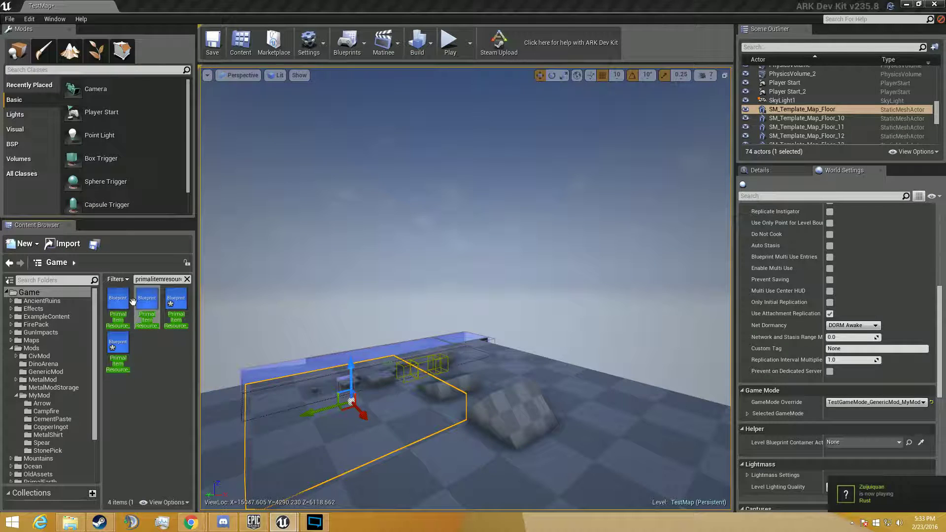
scroll(489, 266, up, 3)
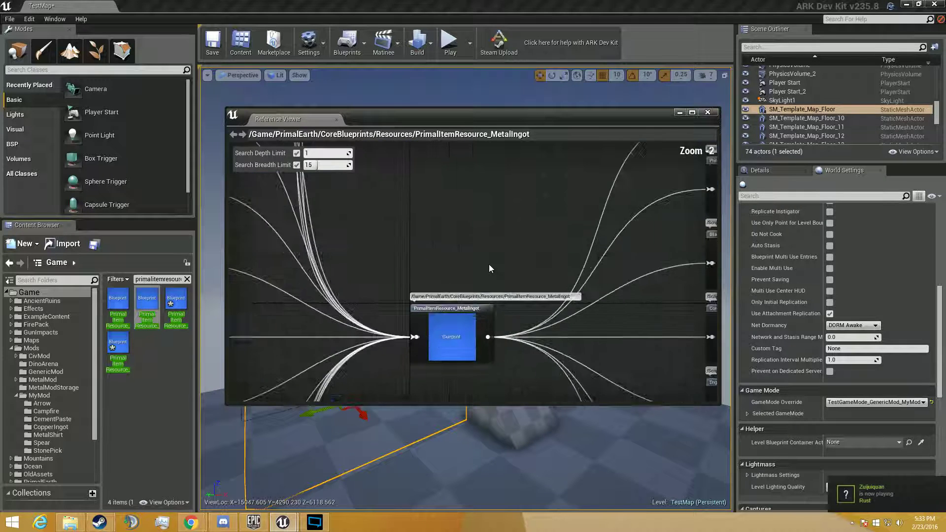
mouse_move(513, 274)
mouse_down()
mouse_move(356, 241)
mouse_move(469, 238)
mouse_up()
right_drag(469, 238, 80, 378)
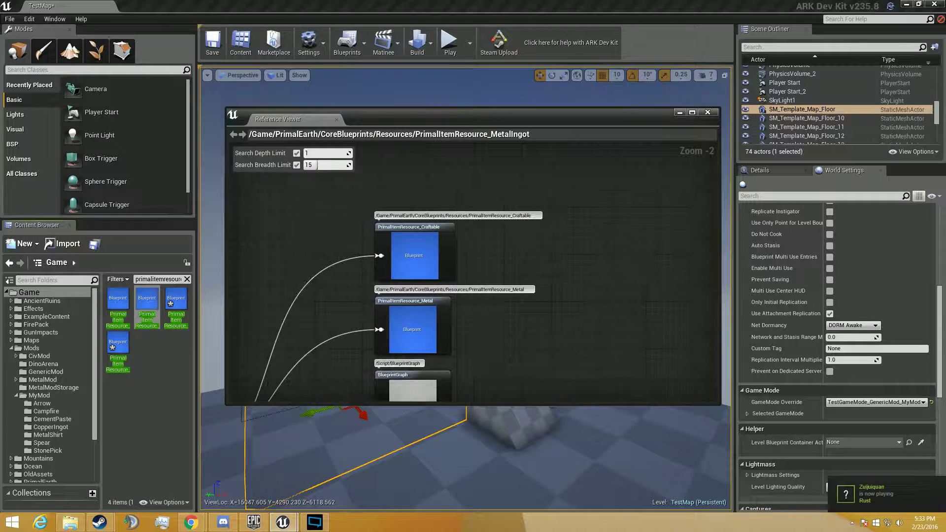
right_drag(374, 394, 551, 88)
right_drag(290, 55, 706, 514)
right_drag(702, 375, 700, 396)
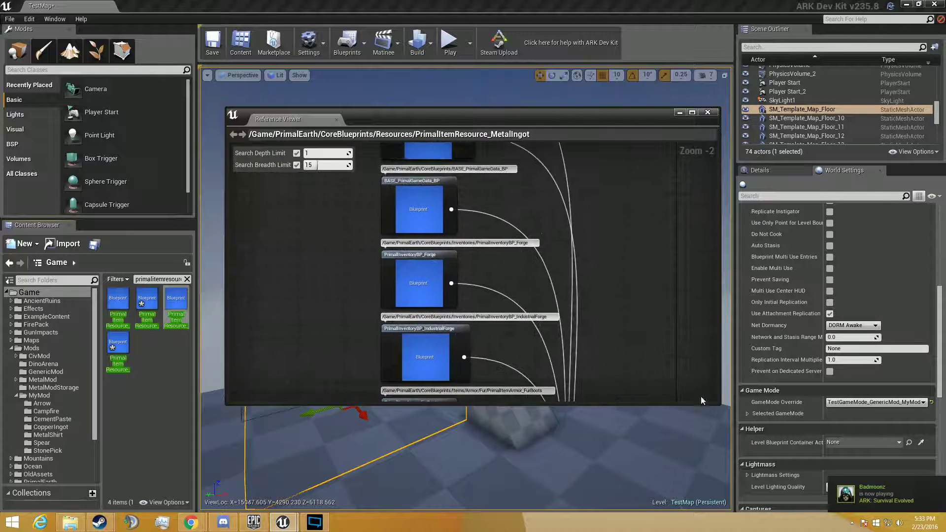
right_drag(509, 277, 528, 345)
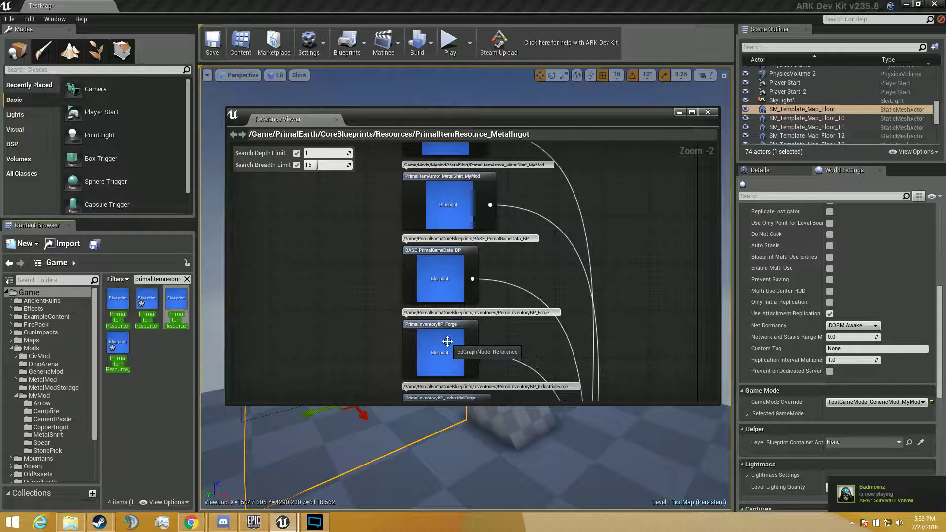
right_drag(515, 257, 519, 351)
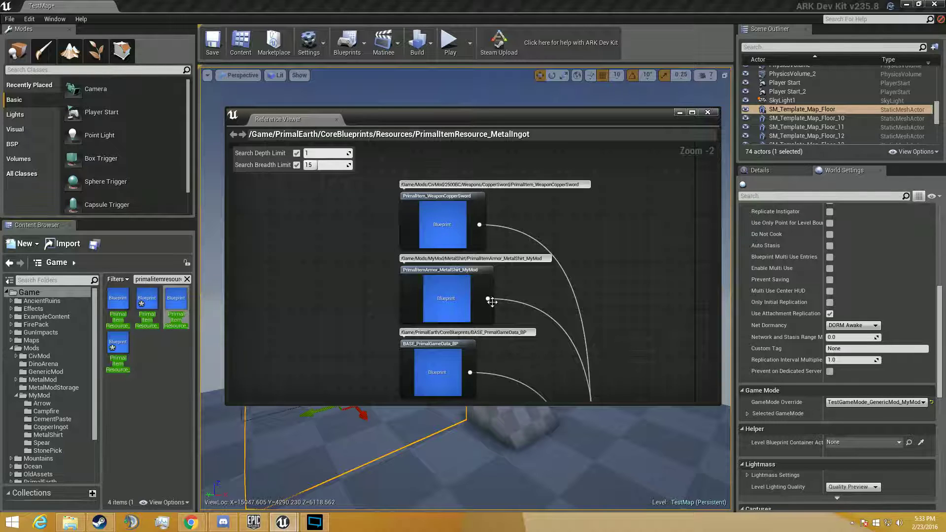
right_drag(557, 370, 568, 147)
right_drag(526, 355, 524, 202)
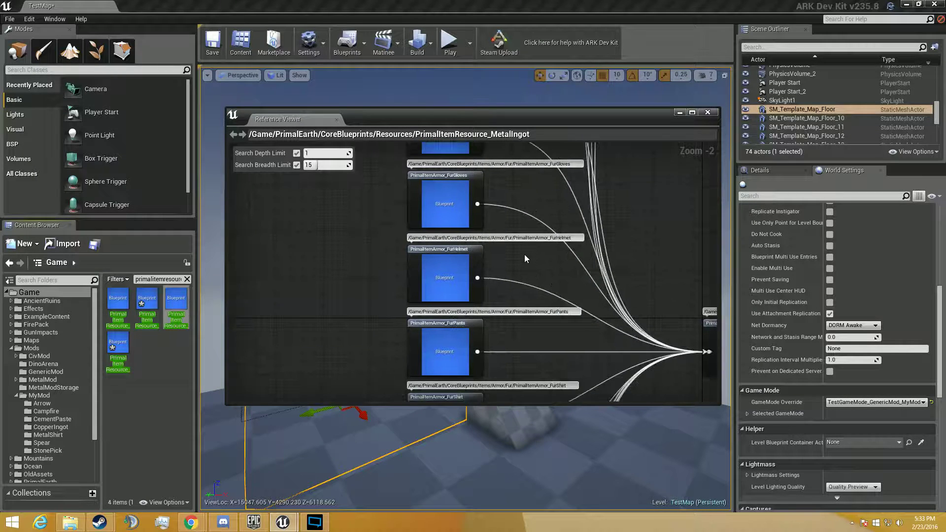
right_drag(524, 254, 522, 174)
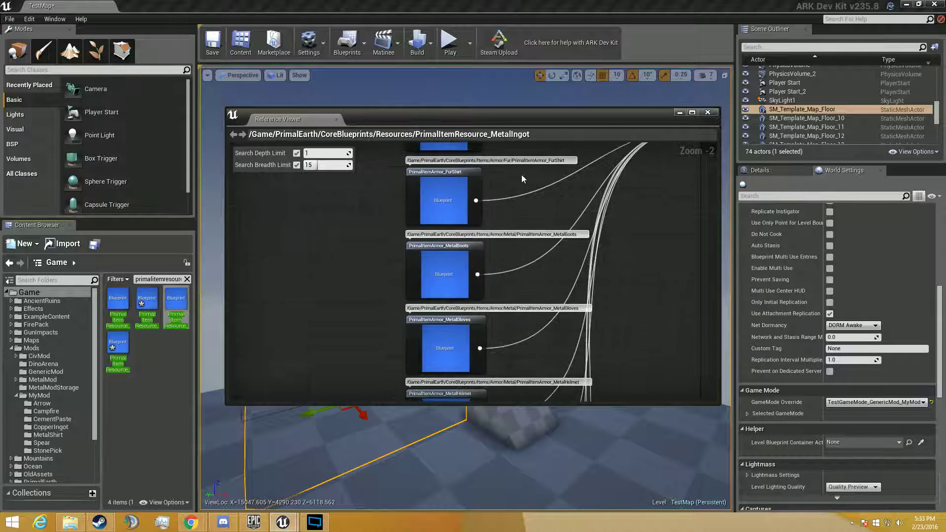
right_drag(513, 267, 509, 200)
right_drag(523, 262, 499, 144)
right_drag(495, 282, 494, 149)
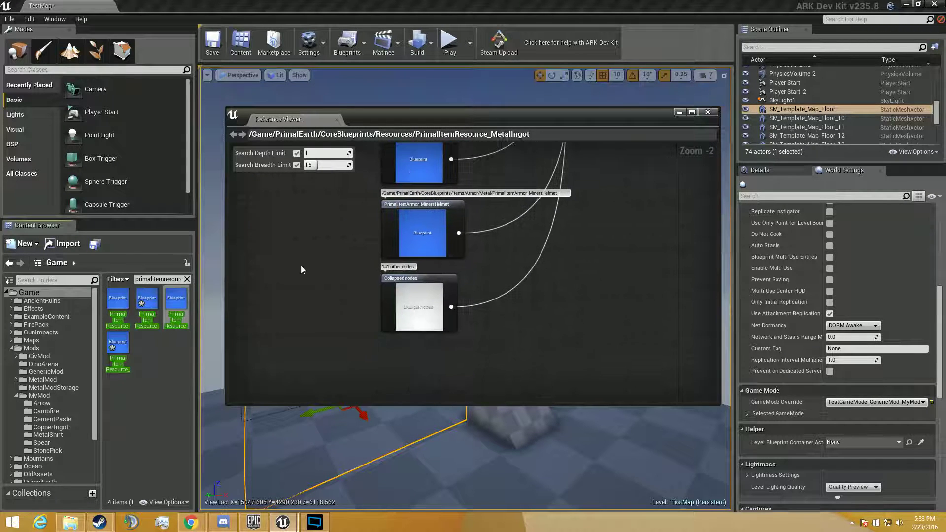
Clear the asset search, open MyMod's CopperIngot folder and close the Reference Viewer.
click(187, 279)
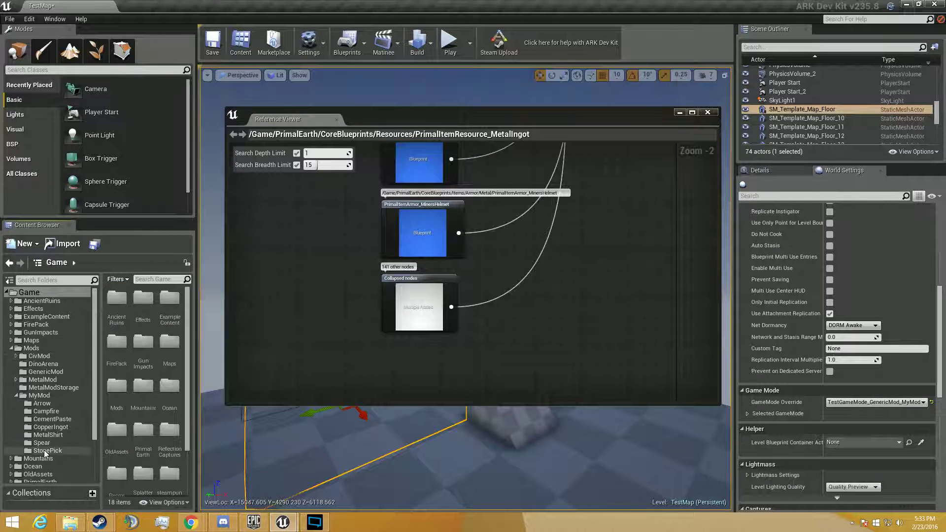
click(52, 419)
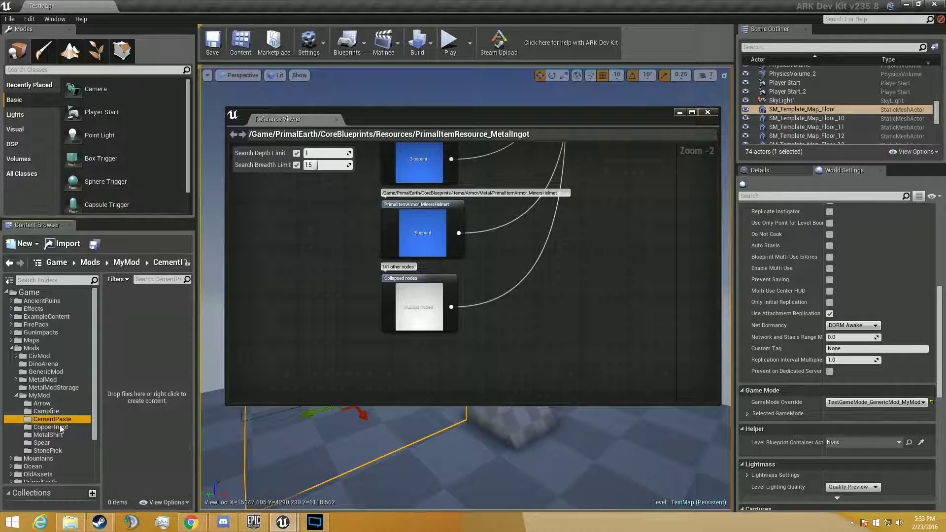
click(50, 427)
click(57, 264)
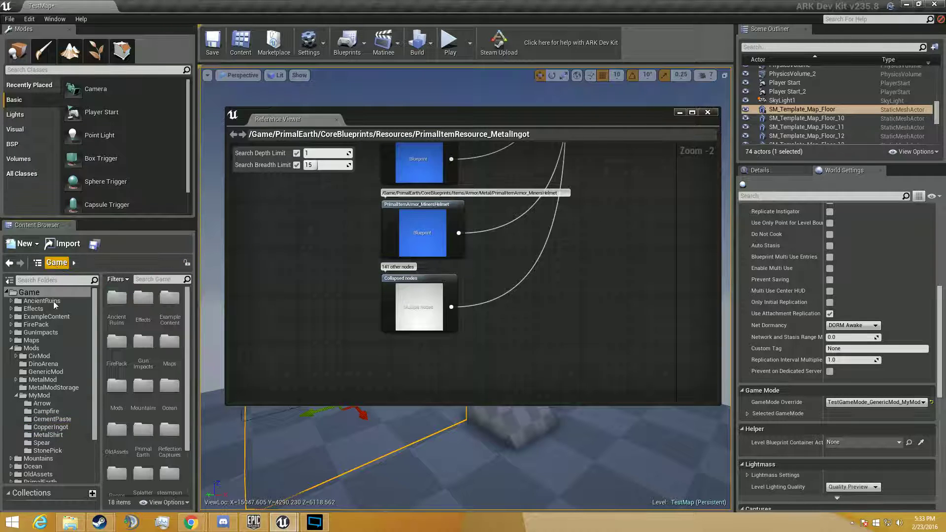
click(52, 427)
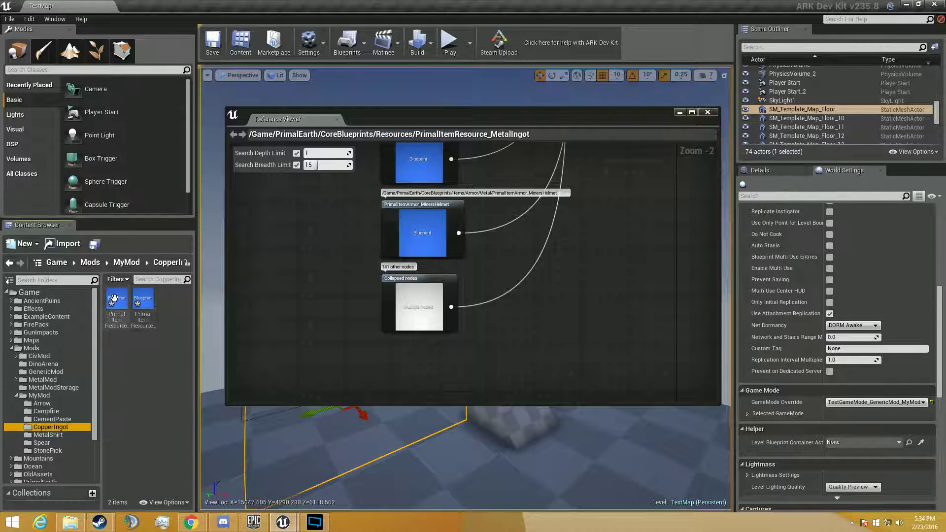
click(336, 119)
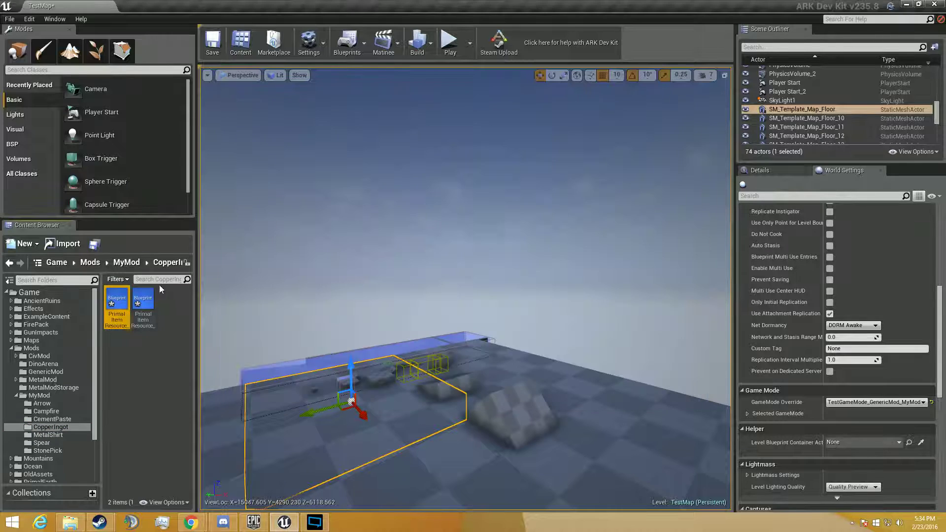
Rename the copied PrimalItemResource_Metal blueprint to PrimalItemResource_Copper_MyMod.
click(126, 320)
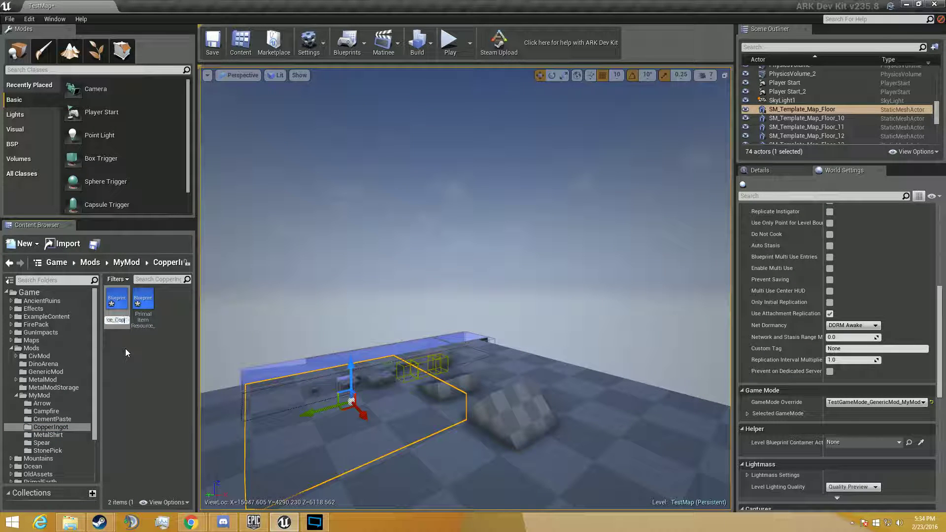
text(per_M)
key(Return)
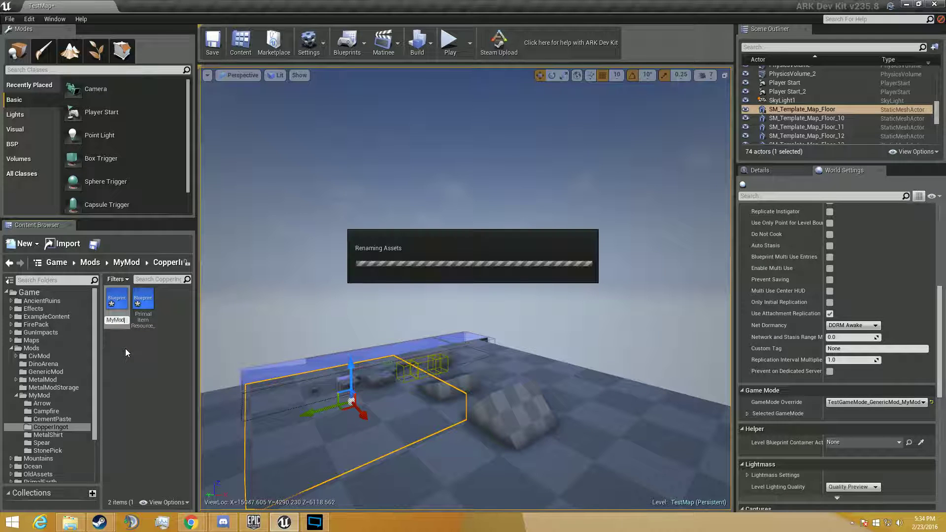
Rename the copied metal ingot blueprint as the copper ingot resource with the _MyMod suffix.
click(153, 322)
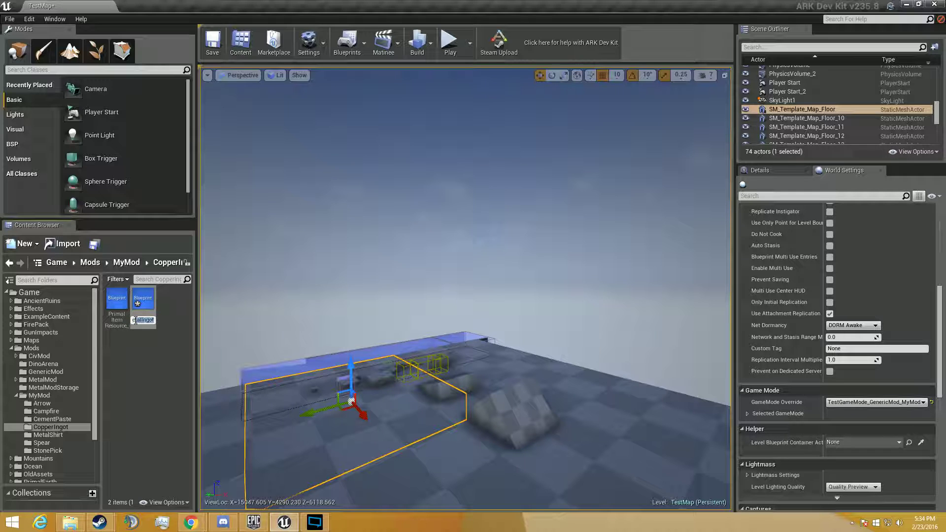
click(135, 320)
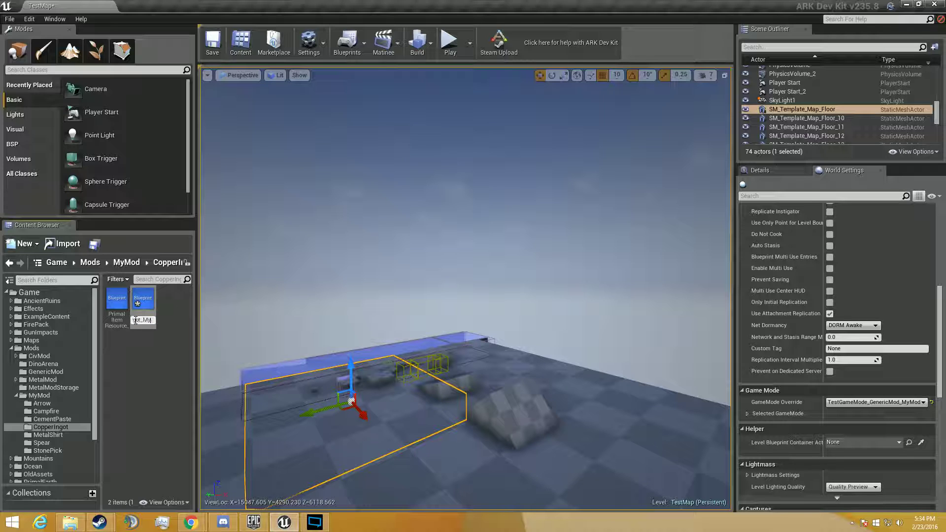
key(Return)
In the PrimalItemResource_Copper_MyMod blueprint, set Descriptive Name Base to "Copper" and Item Description to "Can be forged in a campfire".
click(114, 308)
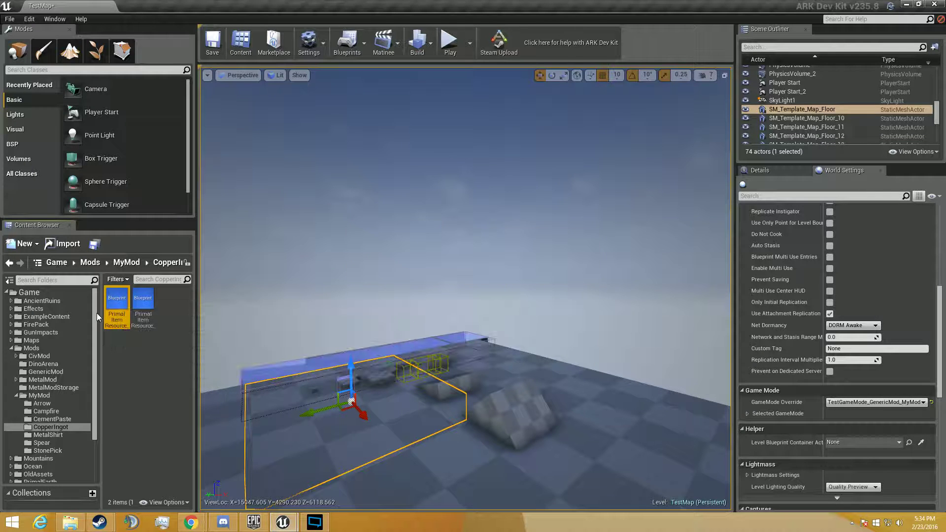
double_click(113, 307)
scroll(406, 350, down, 10)
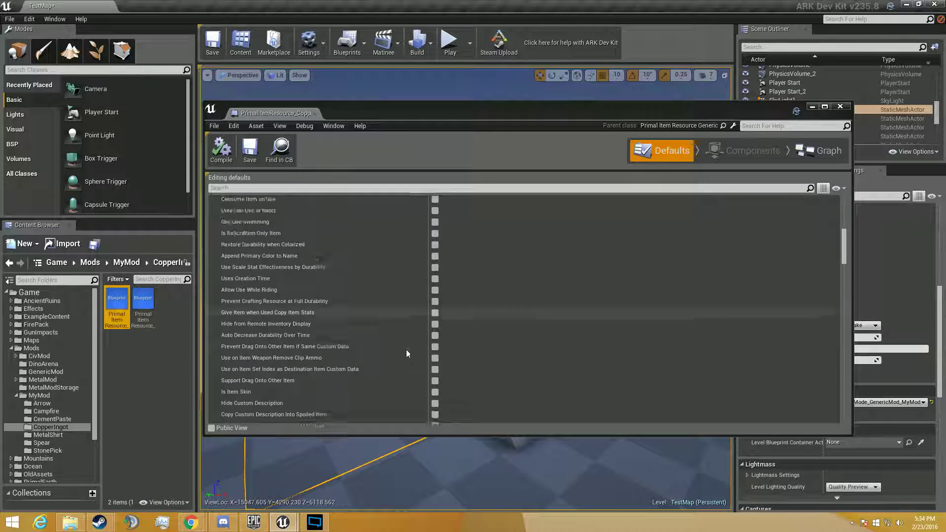
scroll(406, 350, down, 5)
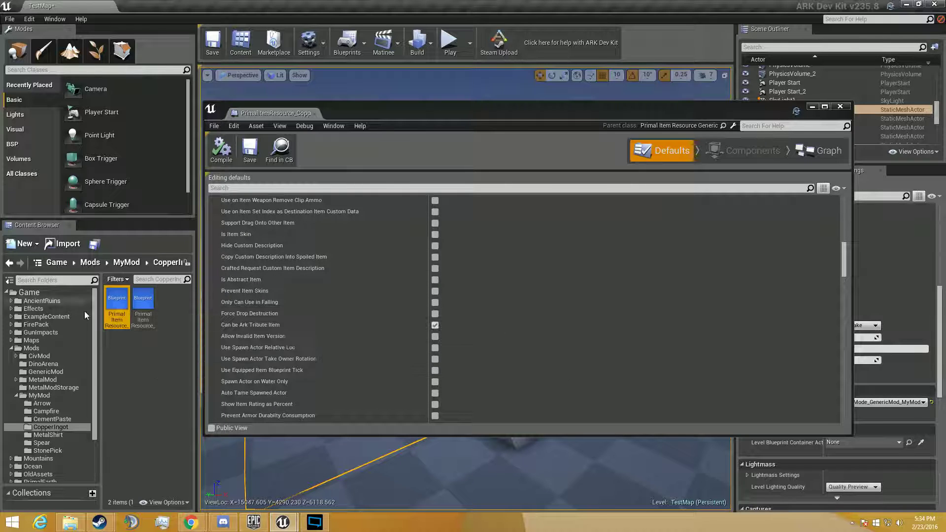
scroll(398, 346, down, 6)
scroll(398, 346, down, 12)
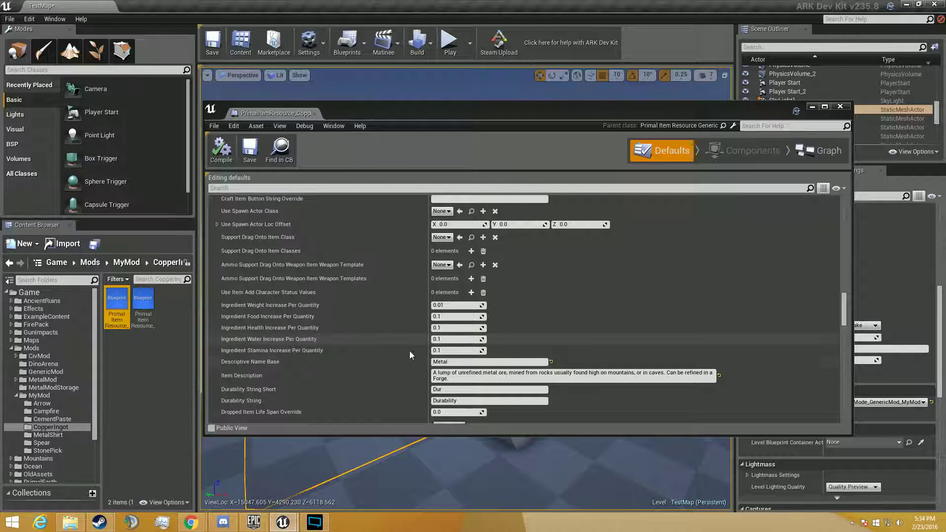
click(441, 361)
text(C)
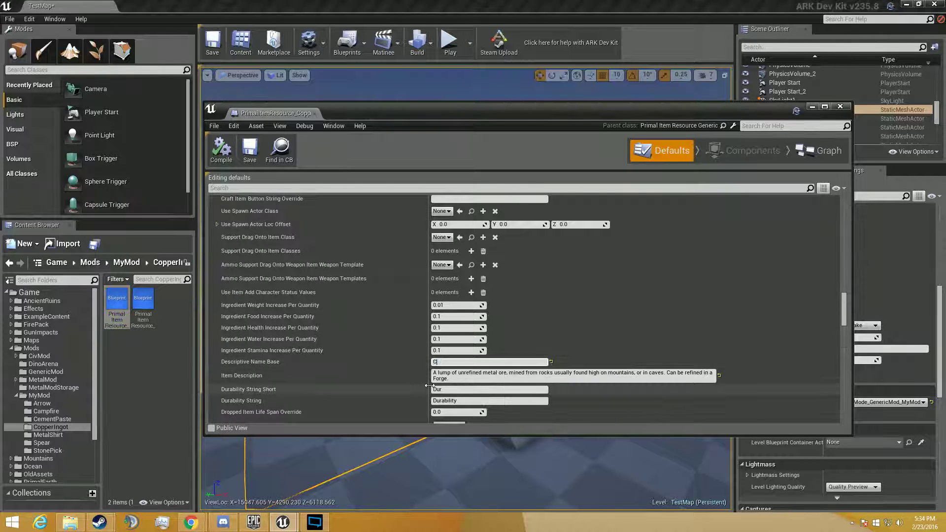
text(opper)
key(Tab)
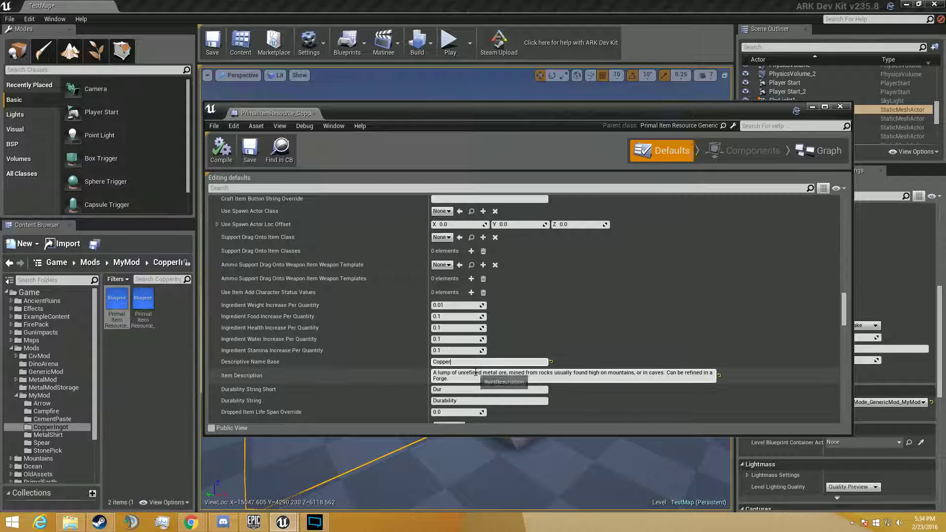
text(Can be forged in a campfire)
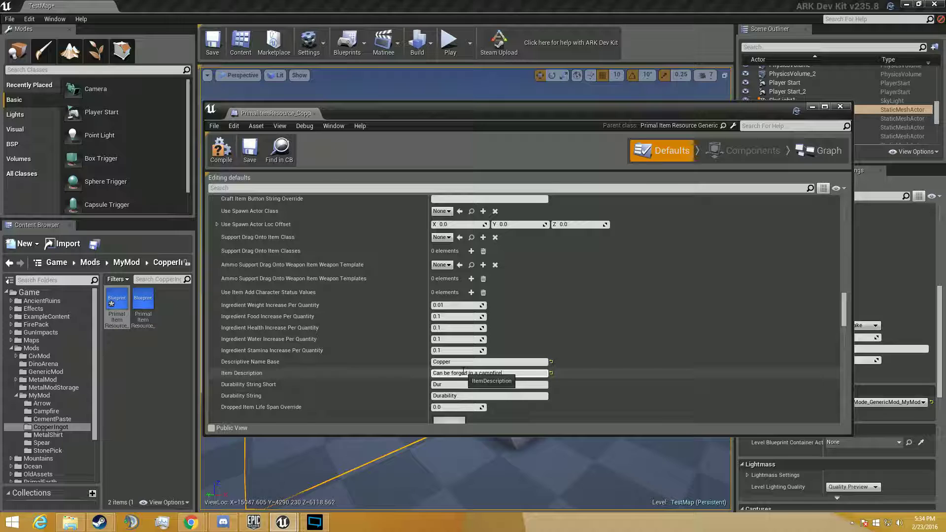
key(Return)
Examine the remaining default properties of the copper blueprint, including rarity, crafting, item quantity and crop settings.
scroll(537, 366, down, 3)
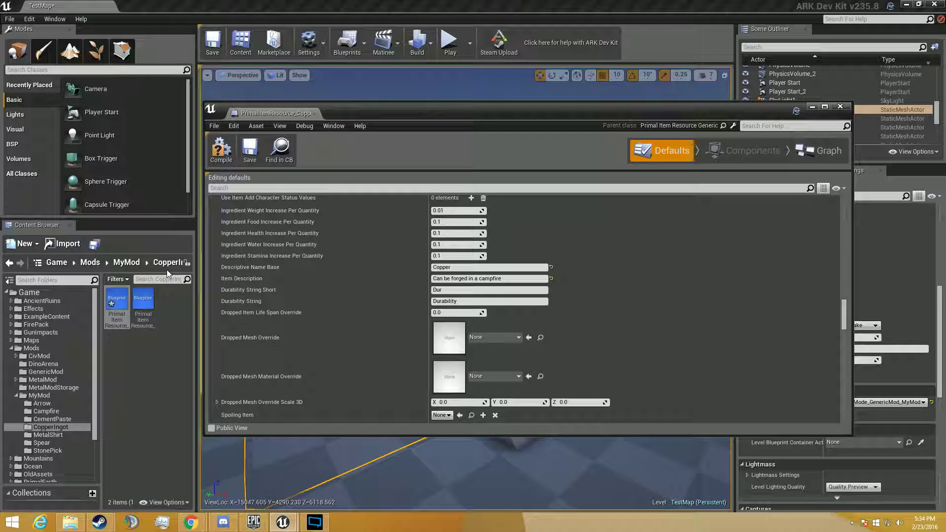
scroll(404, 327, down, 6)
scroll(405, 331, down, 2)
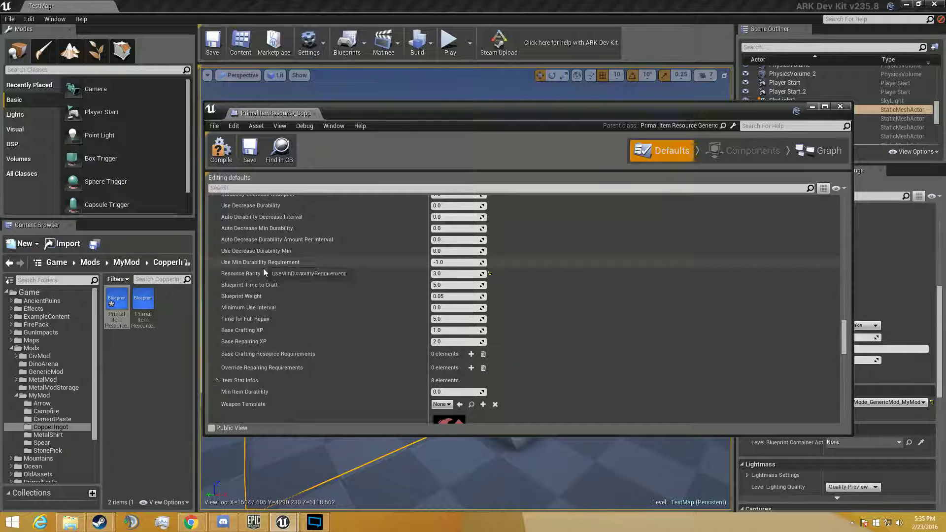
scroll(266, 276, down, 3)
scroll(272, 286, down, 12)
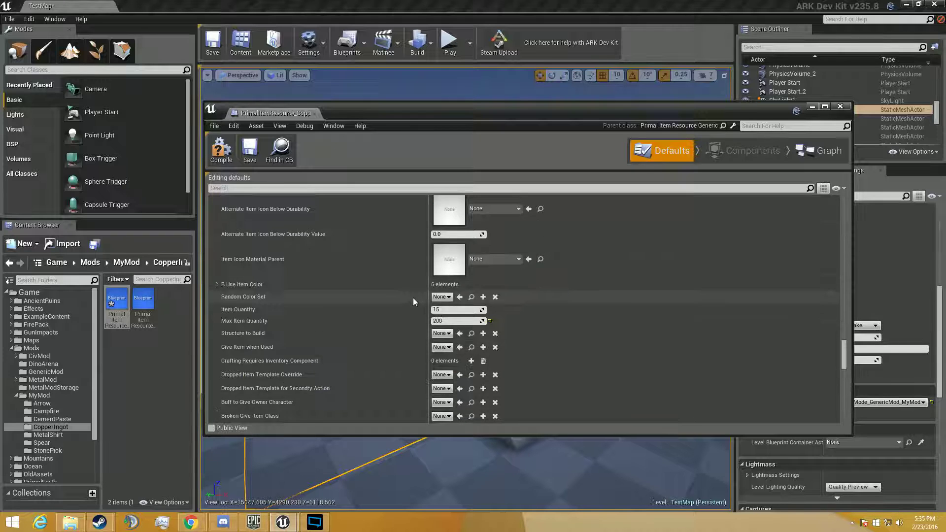
scroll(388, 238, up, 2)
scroll(382, 347, down, 11)
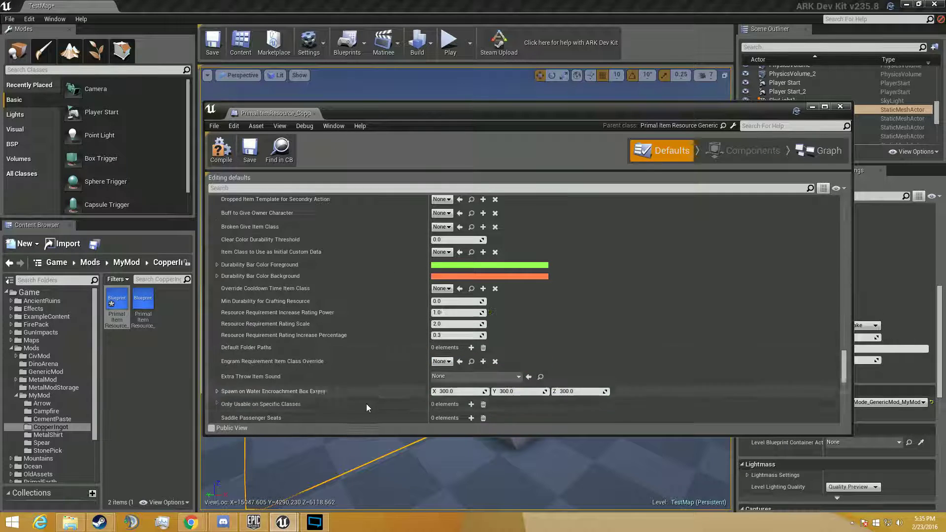
scroll(365, 403, down, 15)
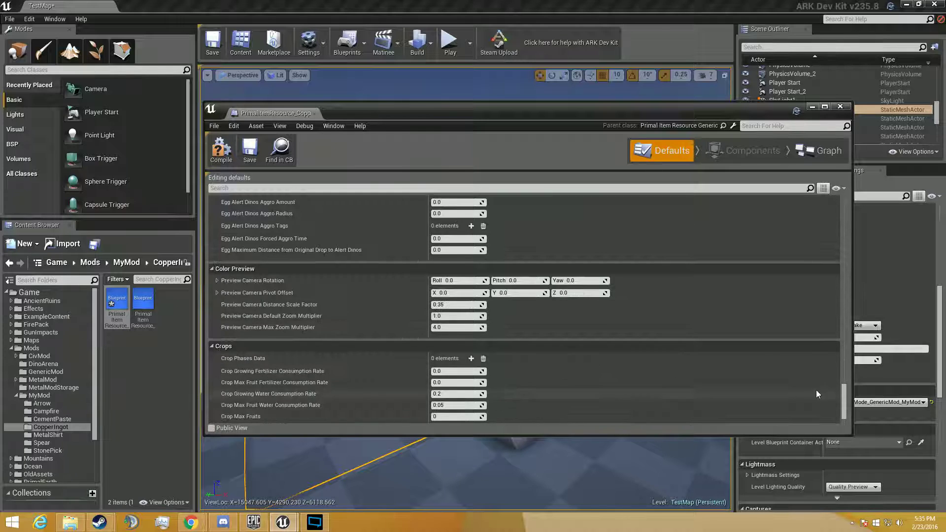
scroll(793, 394, up, 10)
scroll(793, 395, up, 8)
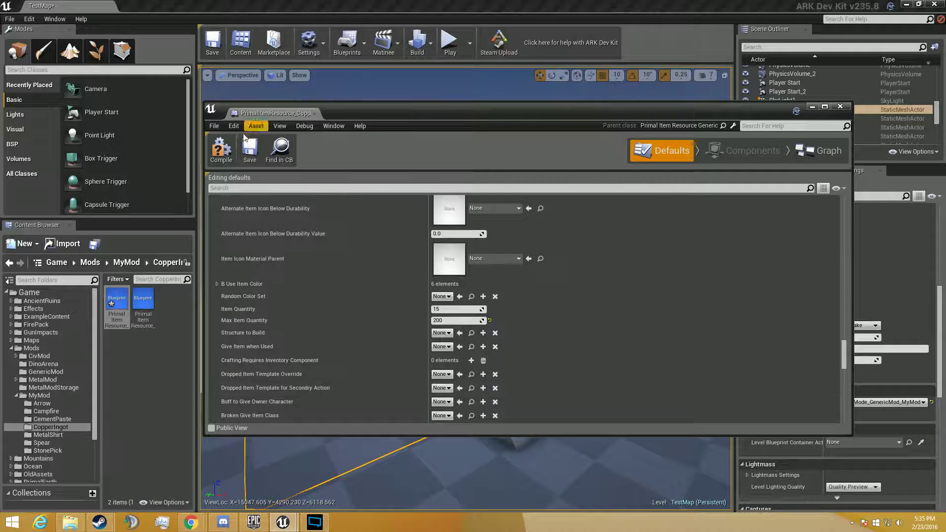
Compile and save the copper blueprint and open the copper ingot blueprint from the CopperIngot folder.
click(219, 151)
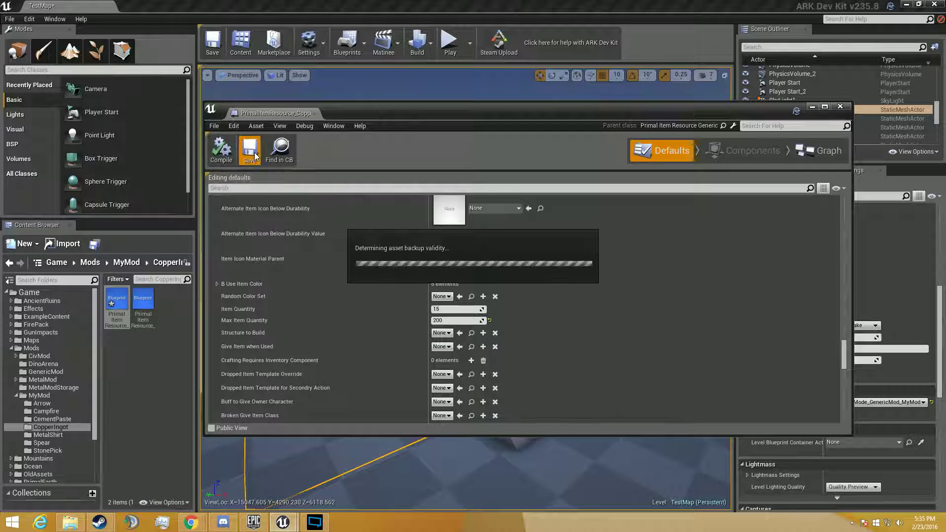
double_click(146, 314)
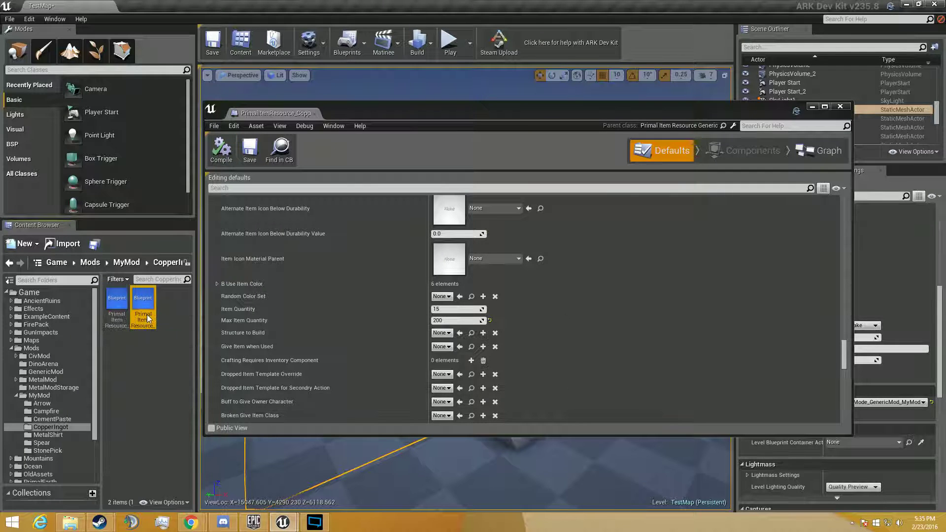
Set the ingot's Descriptive Name Base to "Copper Ingot" and reword the end of its Item Description to name a campfire.
scroll(382, 291, down, 15)
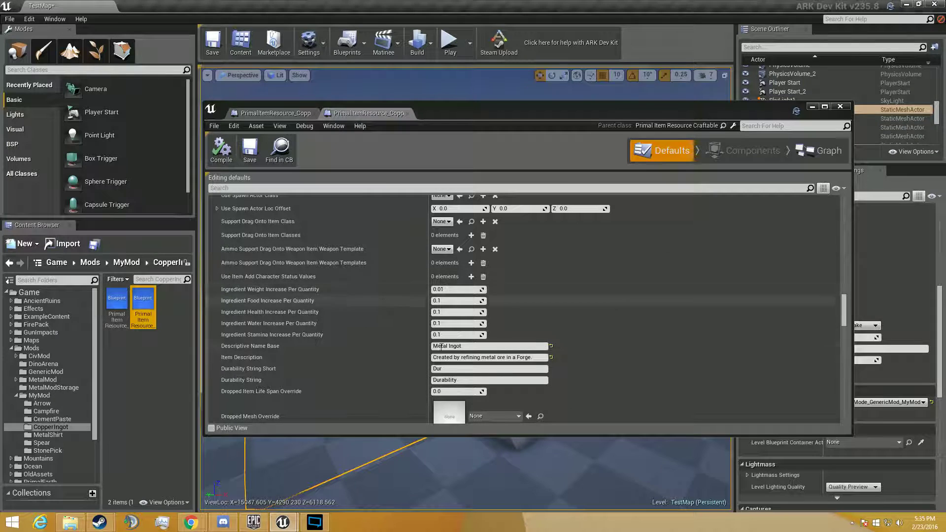
double_click(440, 346)
text(Copper)
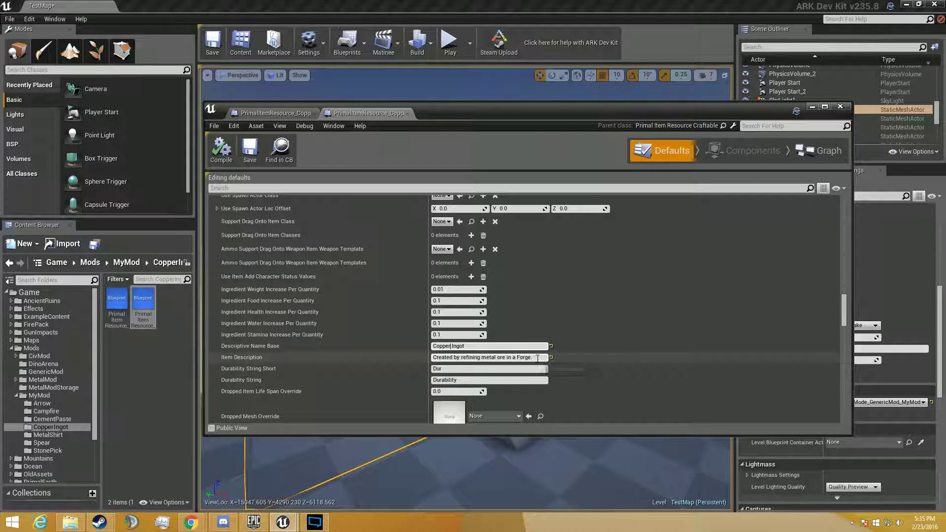
drag(532, 357, 517, 358)
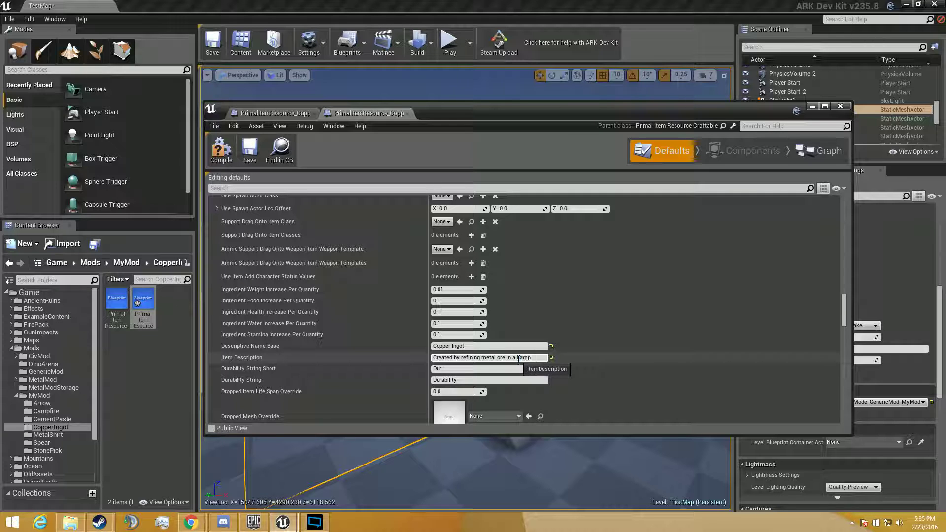
click(640, 347)
Make the ingot's Base Crafting Resource Requirements use PrimalItemResource_Copper_MyMod as Resource Item Type with a Base Resource Requirement of 3.
scroll(640, 347, down, 10)
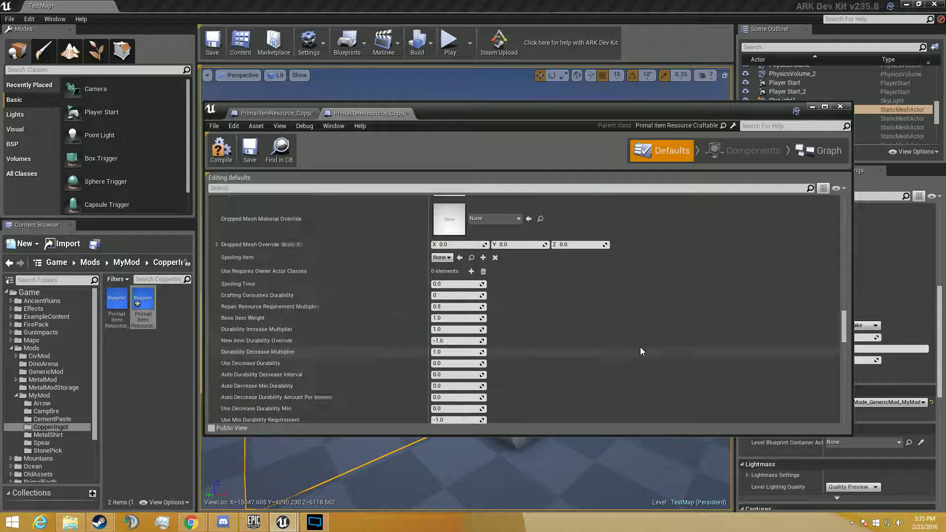
scroll(640, 347, down, 3)
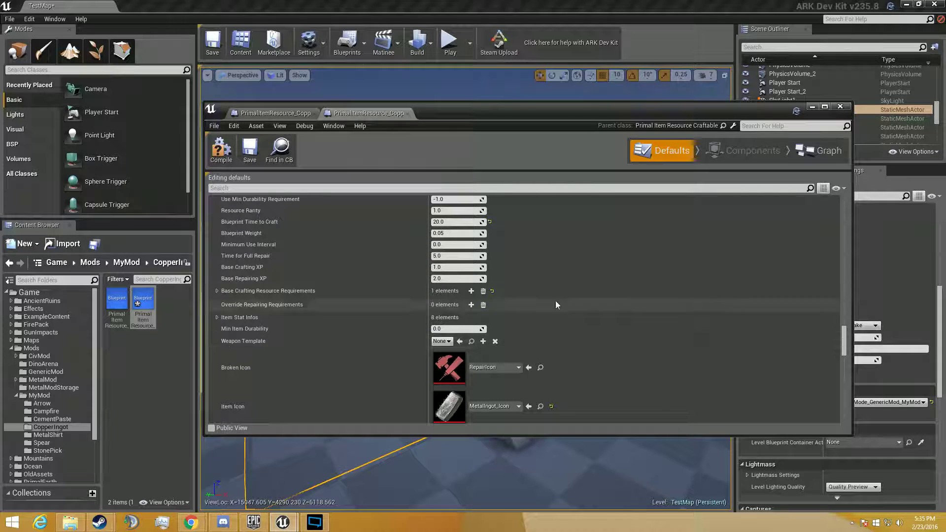
click(217, 291)
click(221, 303)
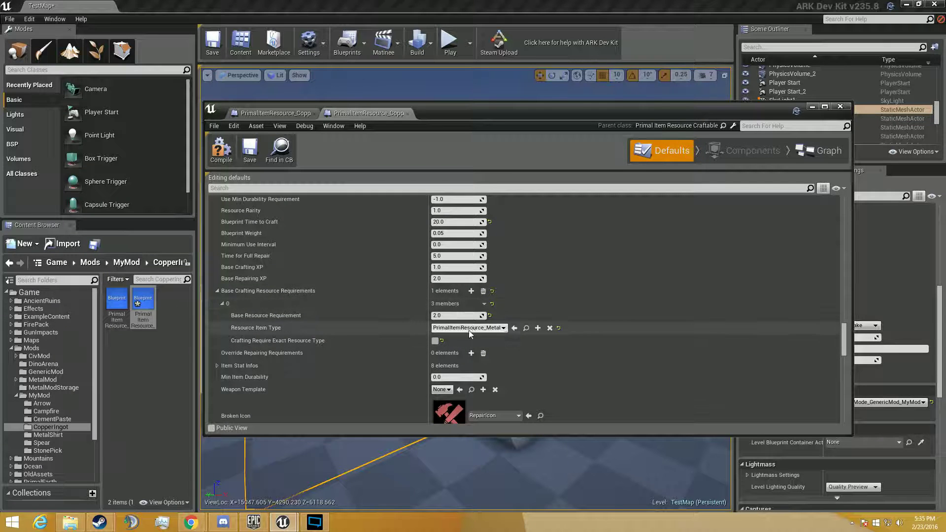
click(117, 303)
click(514, 327)
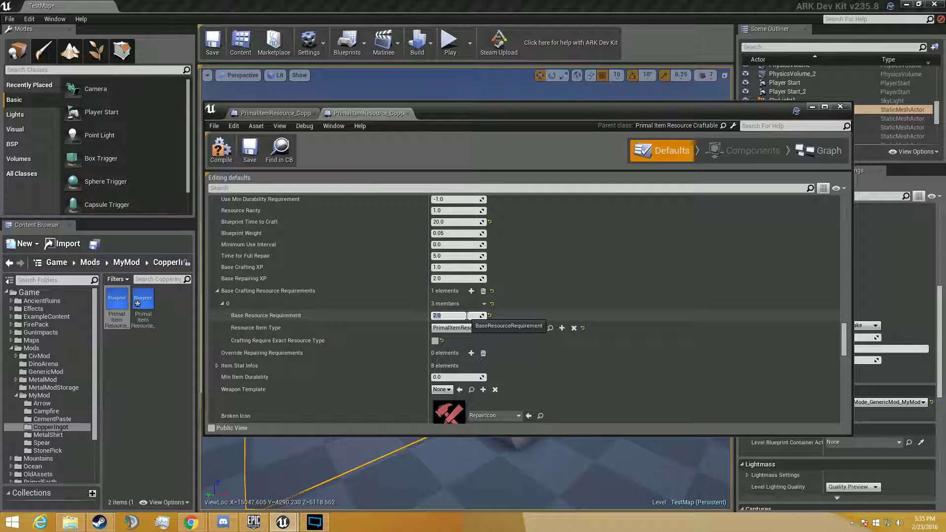
text(3)
key(Return)
Set the copper ingot's Max Item Quantity to 150.
scroll(342, 282, down, 4)
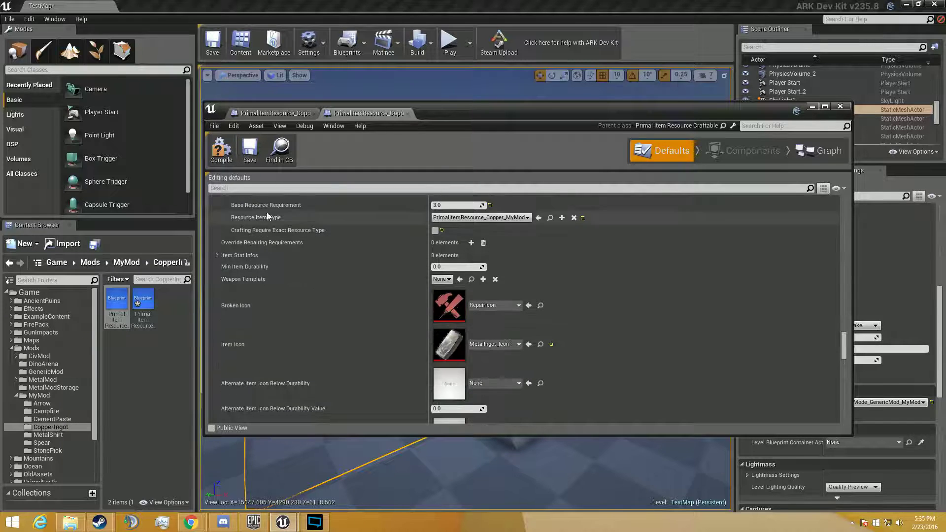
scroll(356, 288, down, 3)
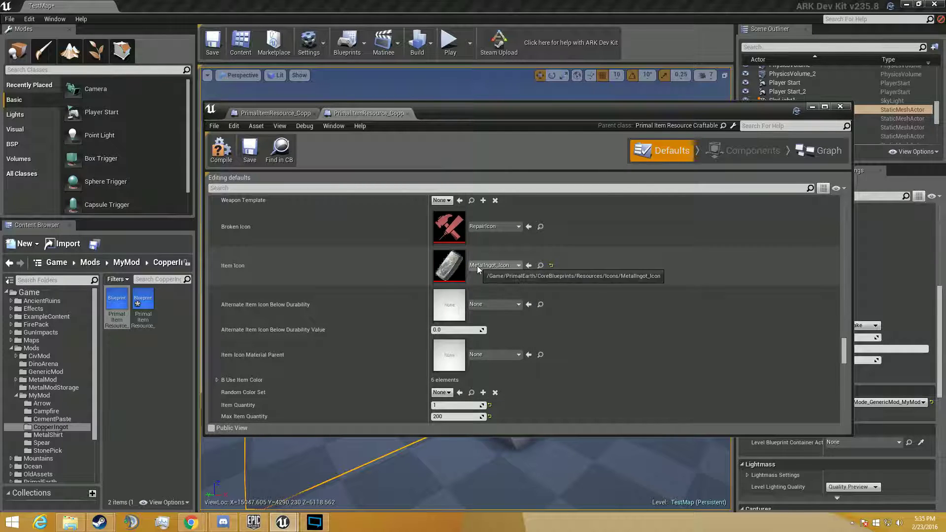
scroll(490, 318, down, 2)
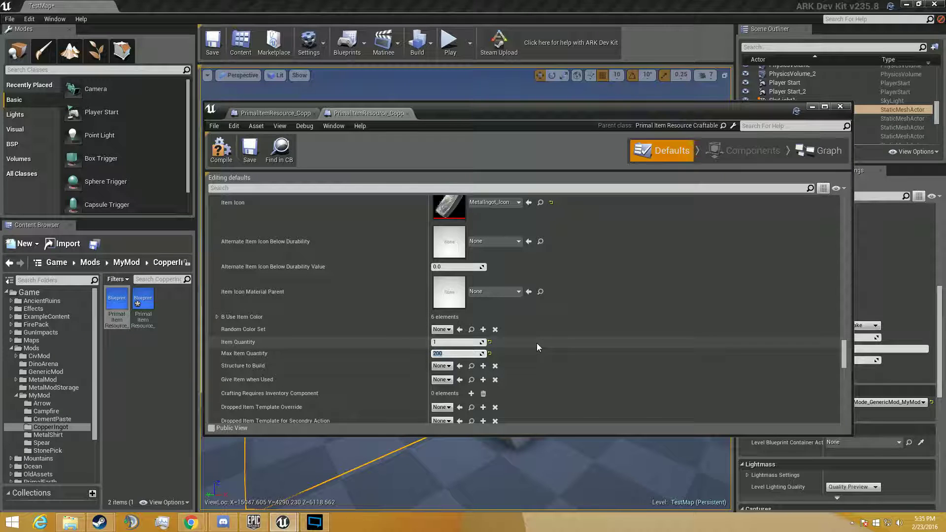
text(150)
scroll(506, 315, down, 10)
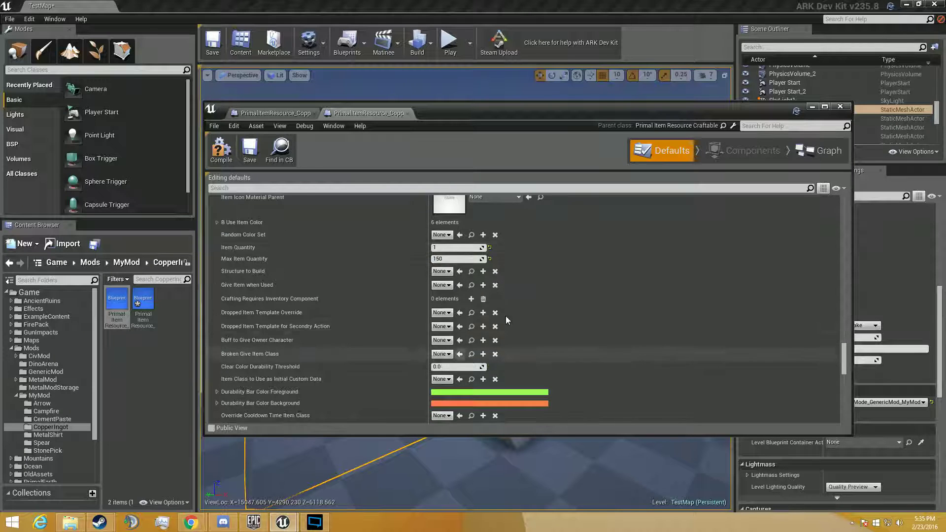
Set the copper ingot's Item Quantity to 2 and check it against the base crafting resource requirement.
scroll(512, 287, down, 4)
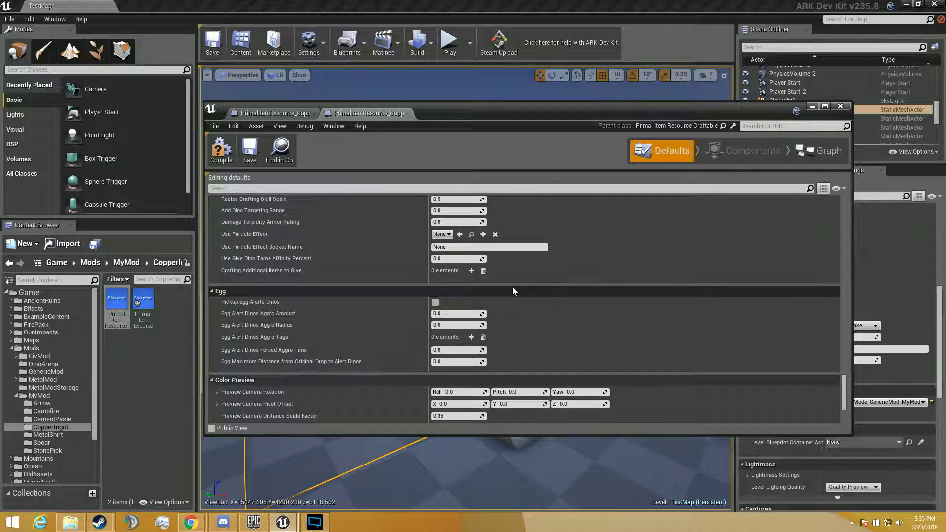
scroll(513, 287, up, 7)
scroll(360, 288, up, 6)
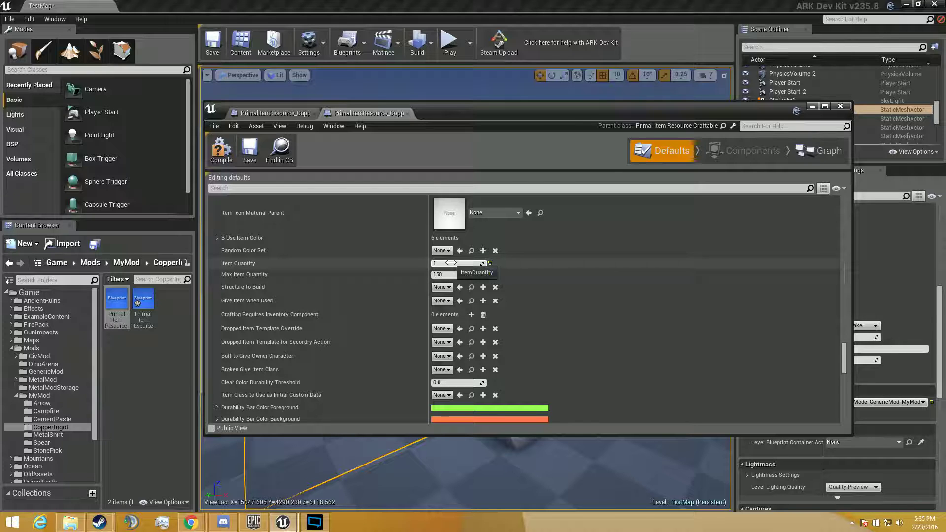
scroll(451, 262, up, 10)
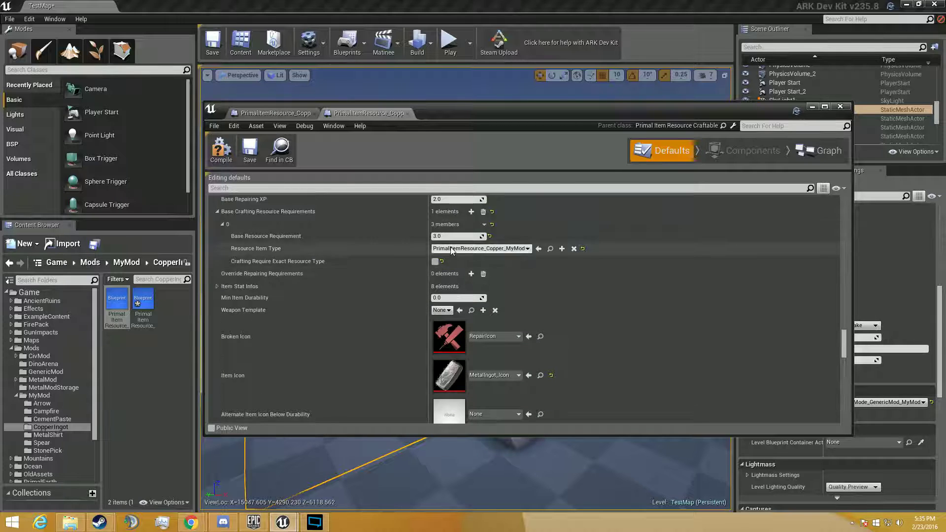
scroll(451, 250, down, 9)
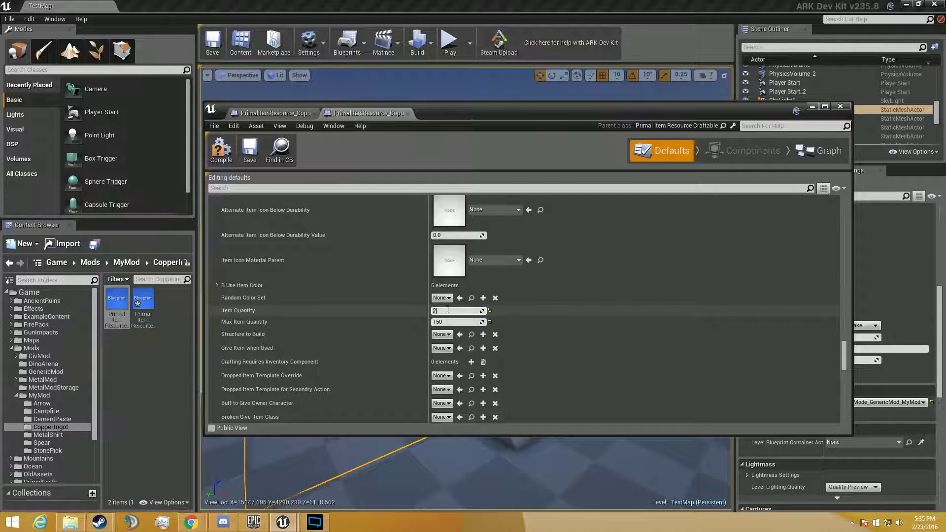
scroll(446, 296, up, 8)
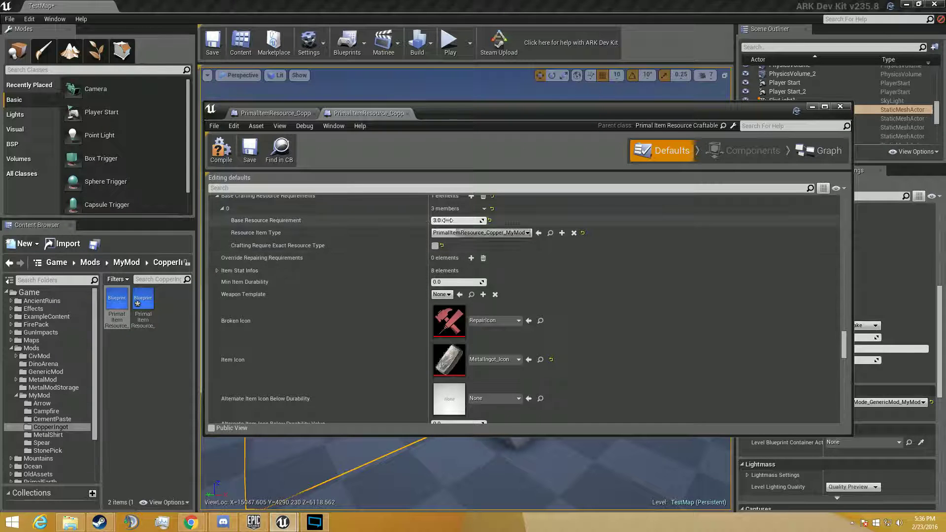
scroll(505, 280, down, 8)
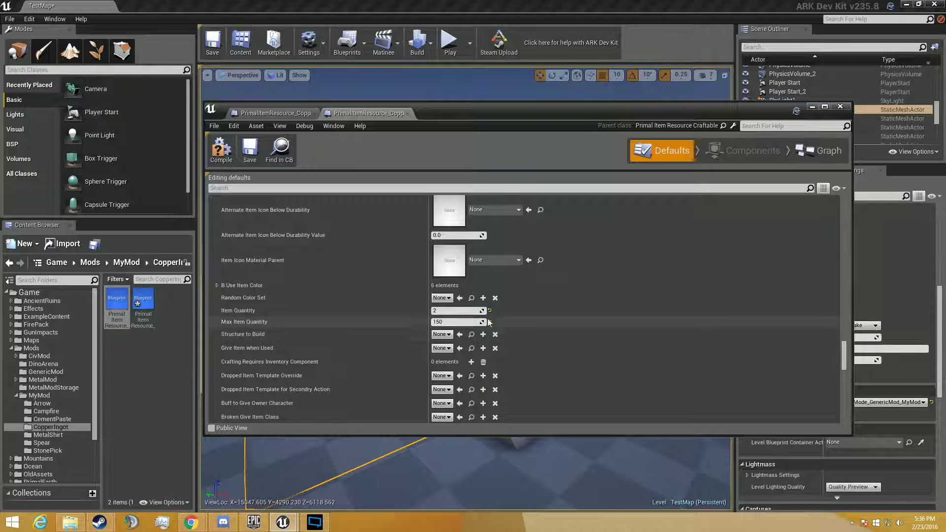
Set the copper ingot's Blueprint Time to Craft to 10.
scroll(510, 319, up, 6)
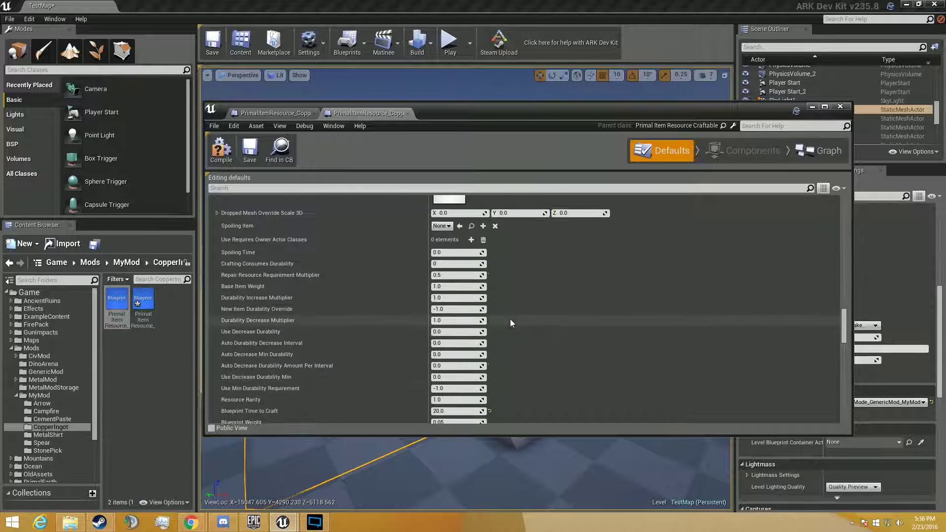
scroll(510, 318, down, 3)
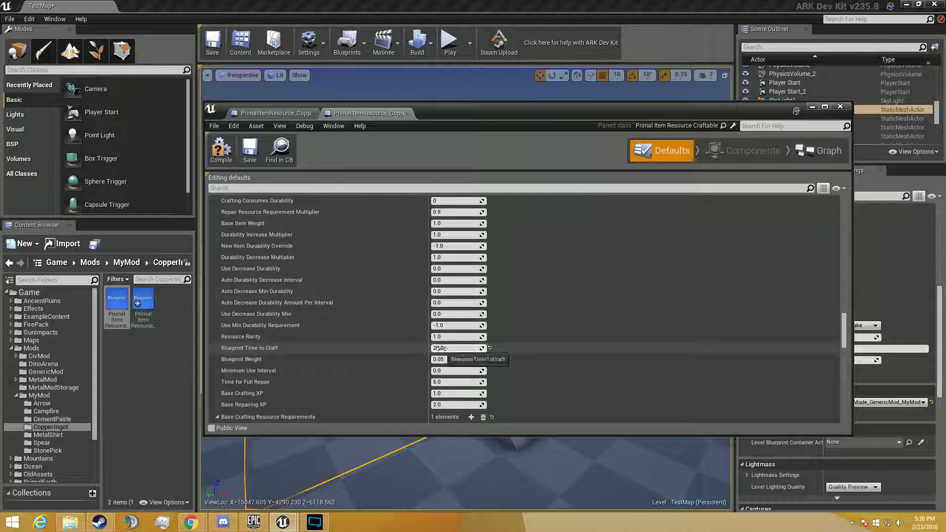
drag(436, 348, 441, 349)
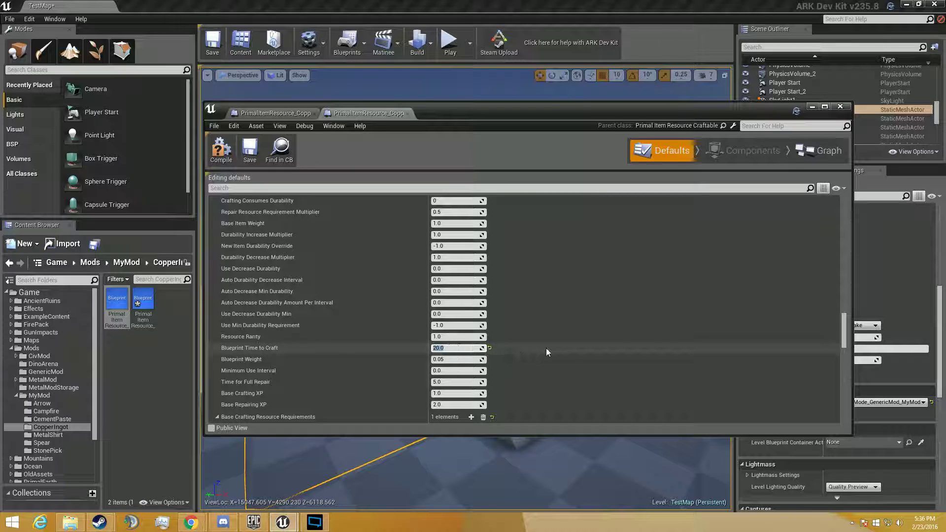
text(10)
key(Return)
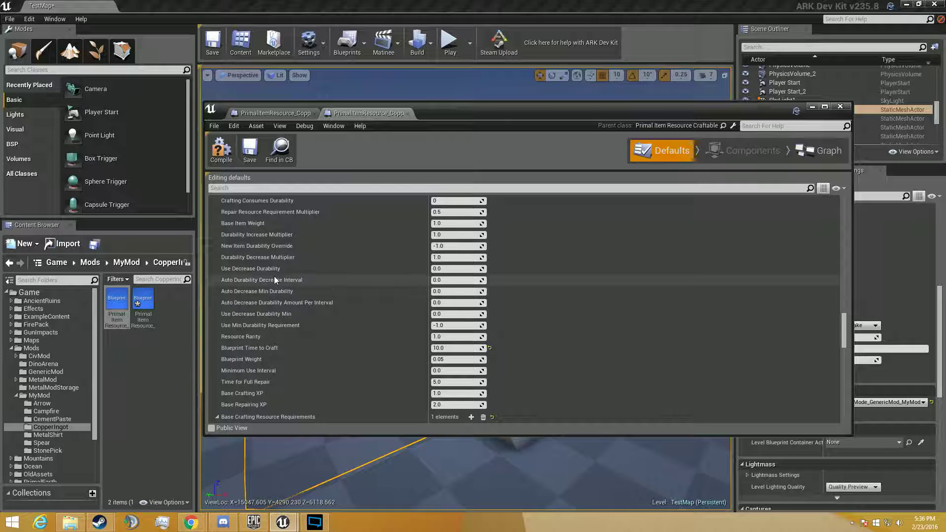
Collapse the Base Crafting Resource Requirements and examine the ingot's Item Stat Infos, including the Weight stat, and the icon and quantity settings.
scroll(414, 256, up, 1)
scroll(413, 252, down, 10)
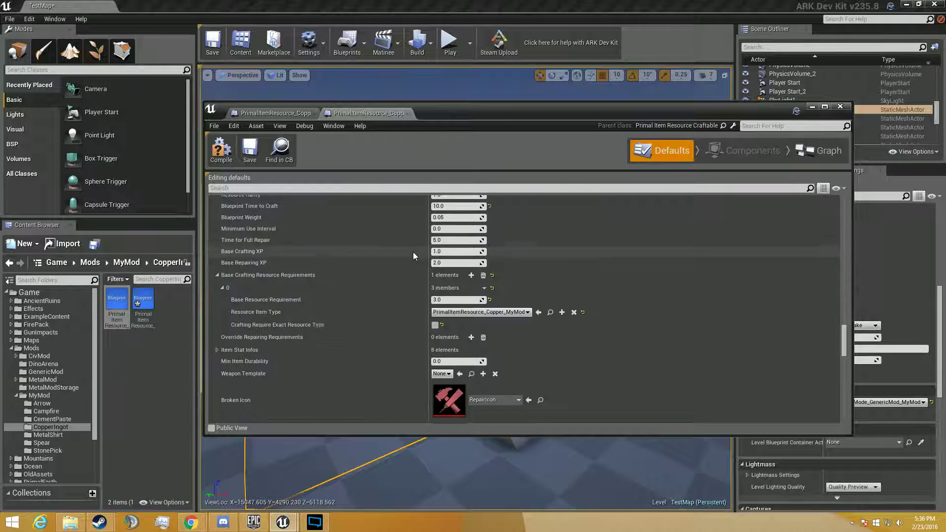
click(216, 275)
scroll(262, 327, down, 6)
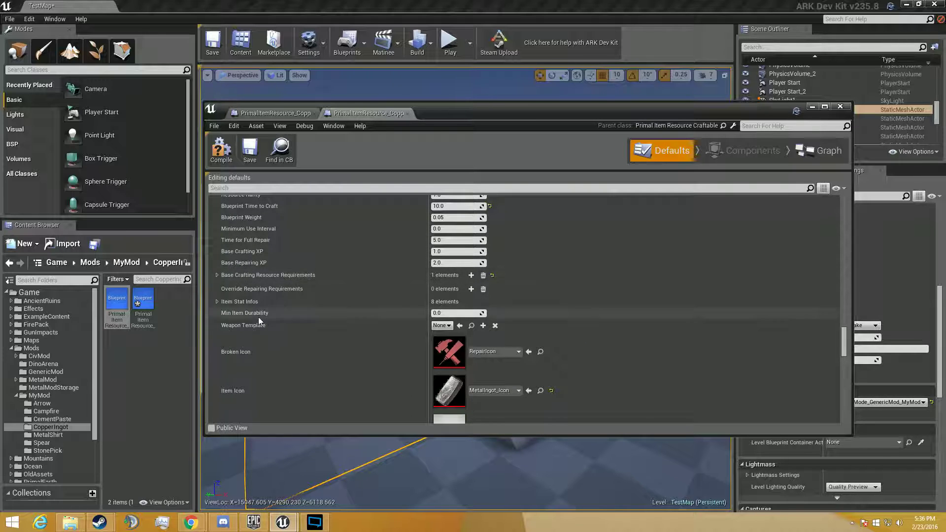
click(217, 206)
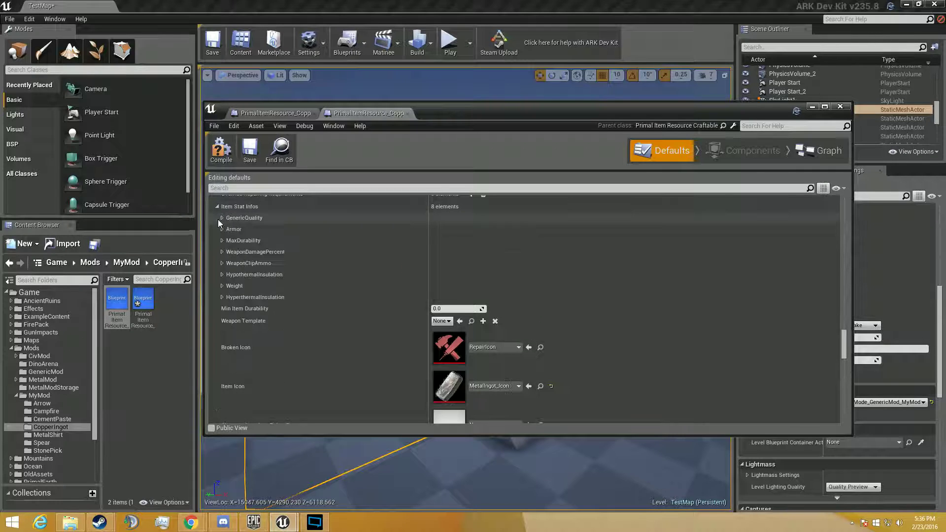
click(222, 286)
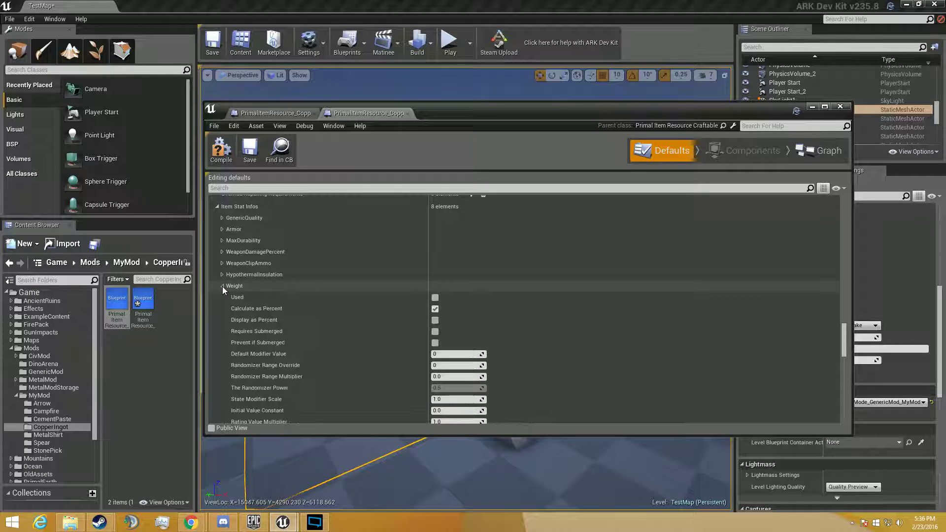
scroll(462, 376, down, 4)
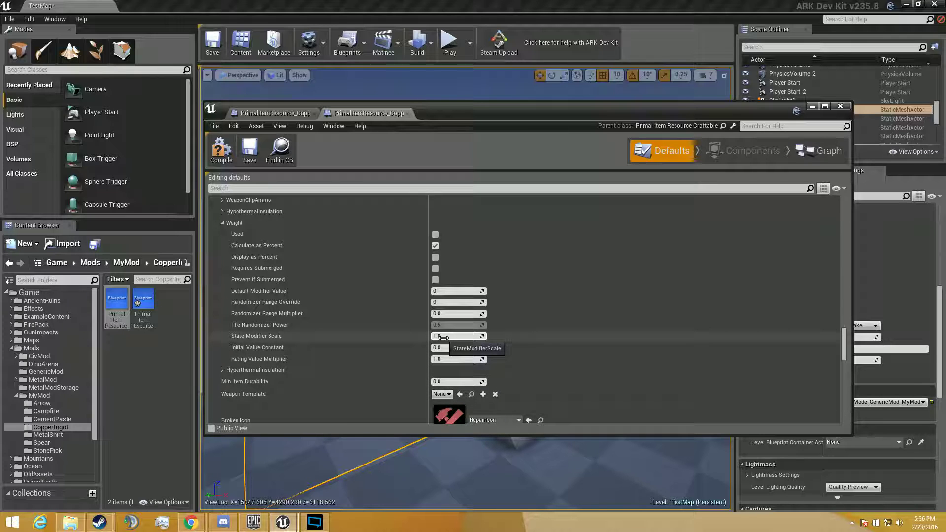
click(223, 223)
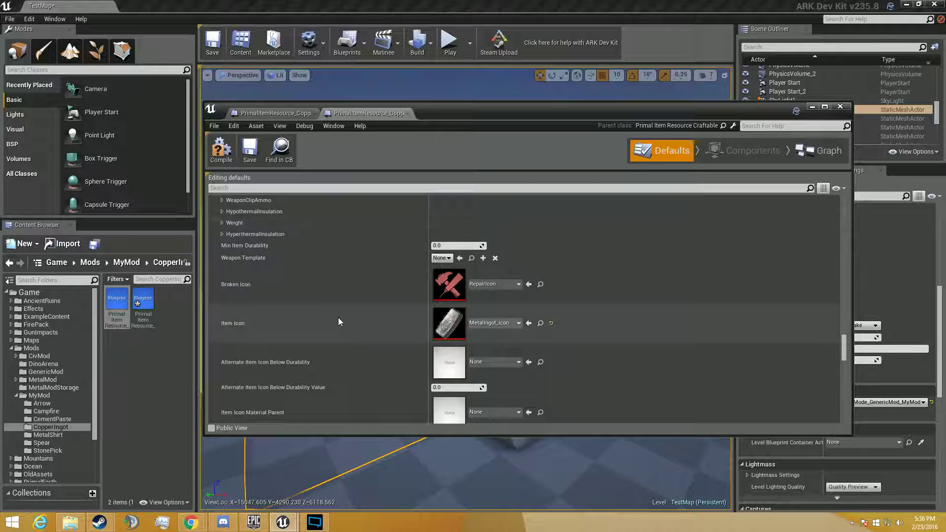
scroll(257, 266, down, 4)
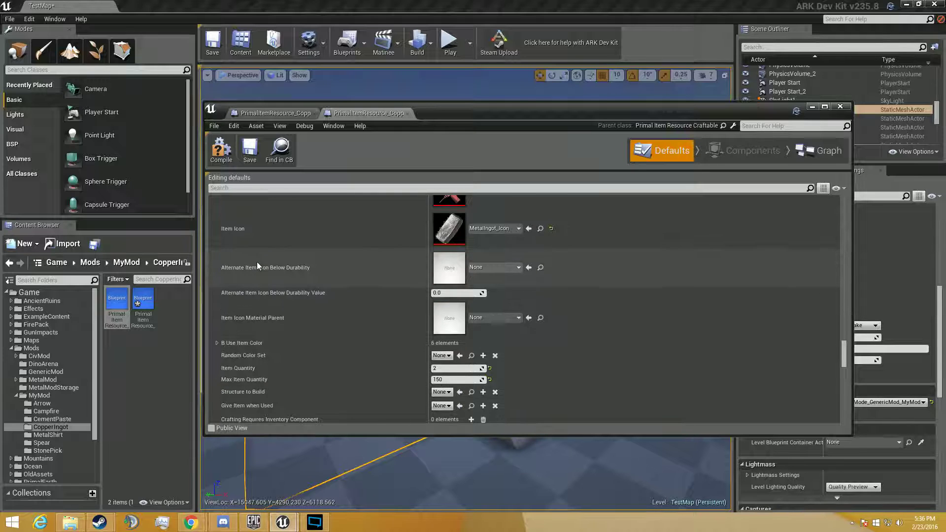
scroll(257, 264, down, 7)
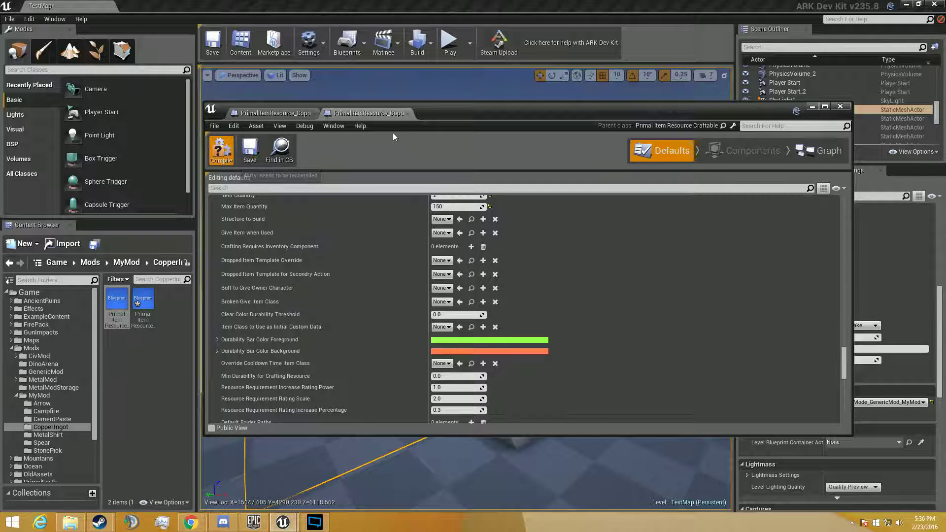
Compile and save the copper ingot blueprint, and close both open copper blueprints.
scroll(393, 237, down, 4)
click(280, 147)
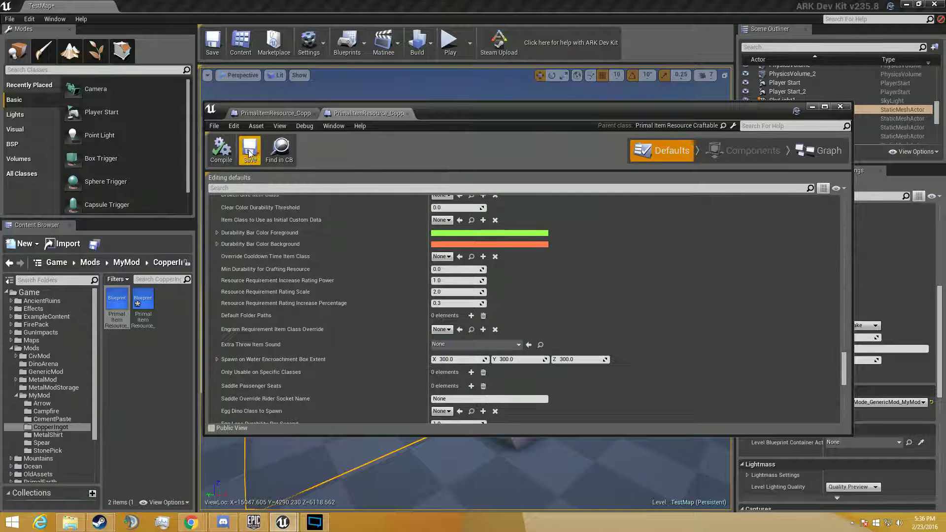
click(314, 114)
click(314, 113)
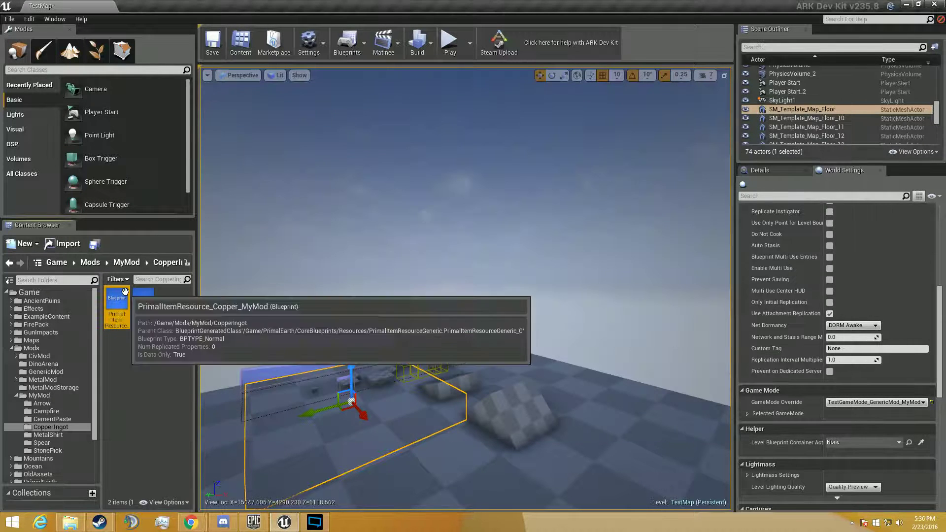
Reopen the copper ingot blueprint from the CopperIngot folder, review its crafting values and item quantities, and close it.
click(64, 411)
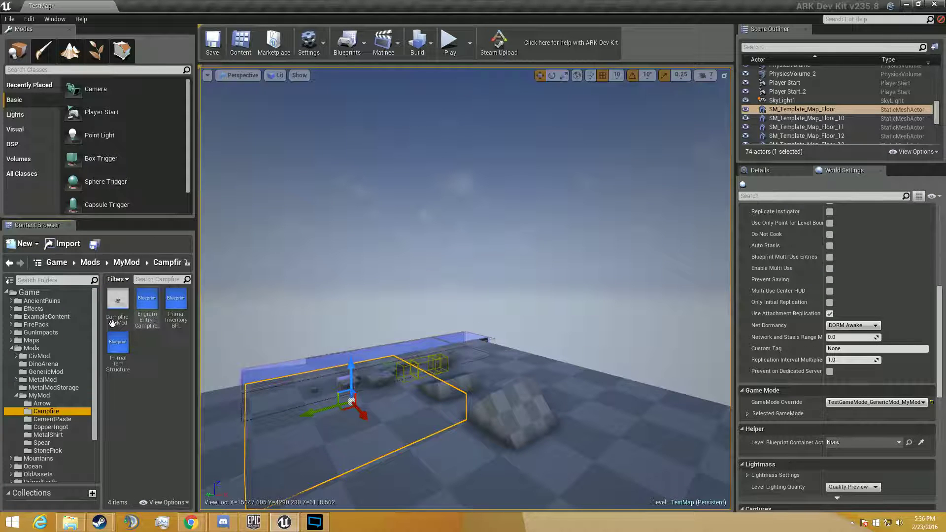
click(57, 429)
double_click(139, 316)
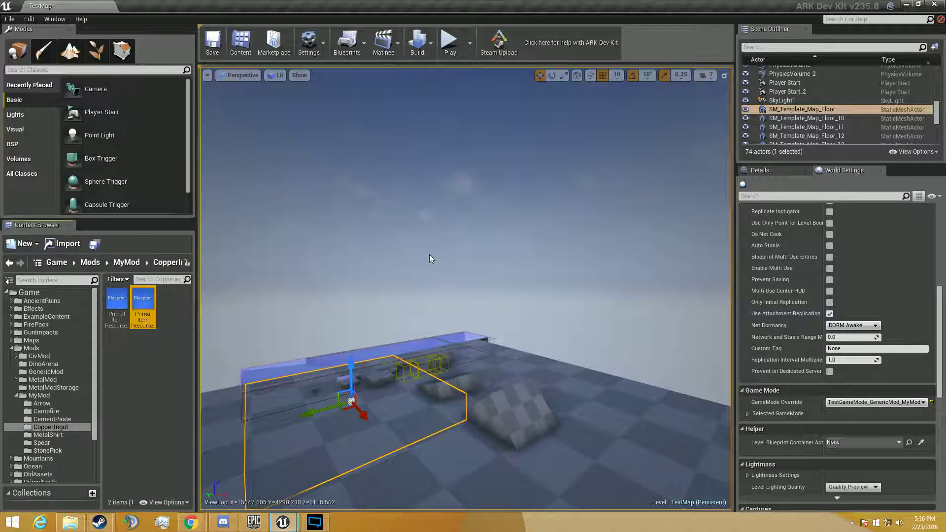
scroll(825, 228, down, 15)
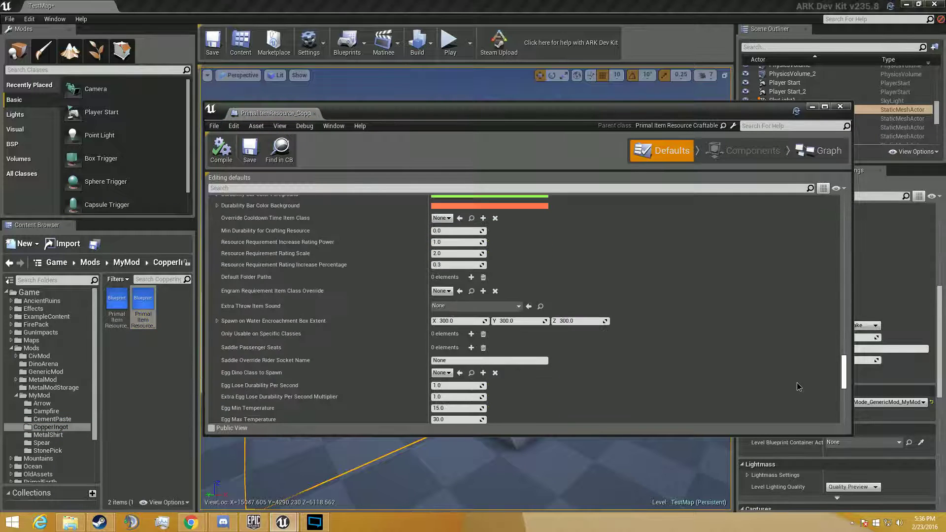
scroll(537, 298, up, 5)
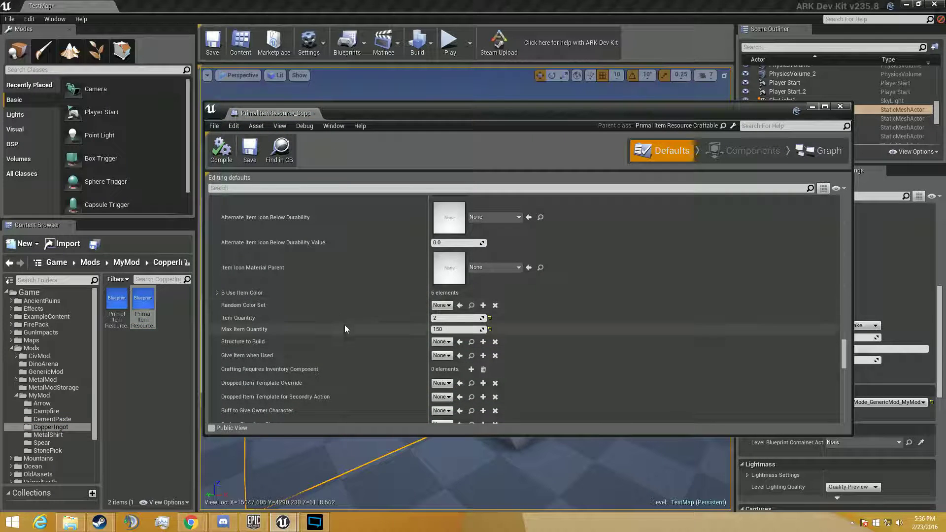
scroll(355, 326, up, 3)
scroll(356, 329, up, 3)
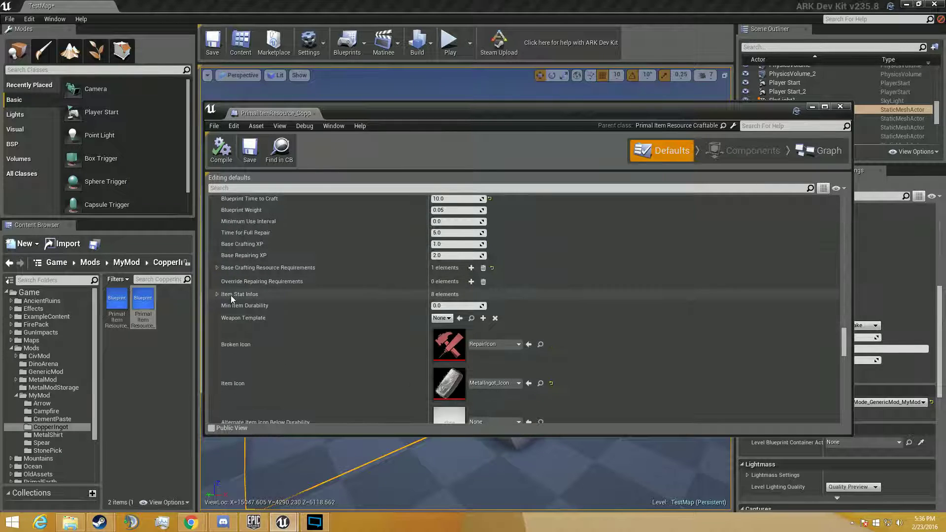
scroll(237, 308, down, 3)
scroll(237, 310, down, 3)
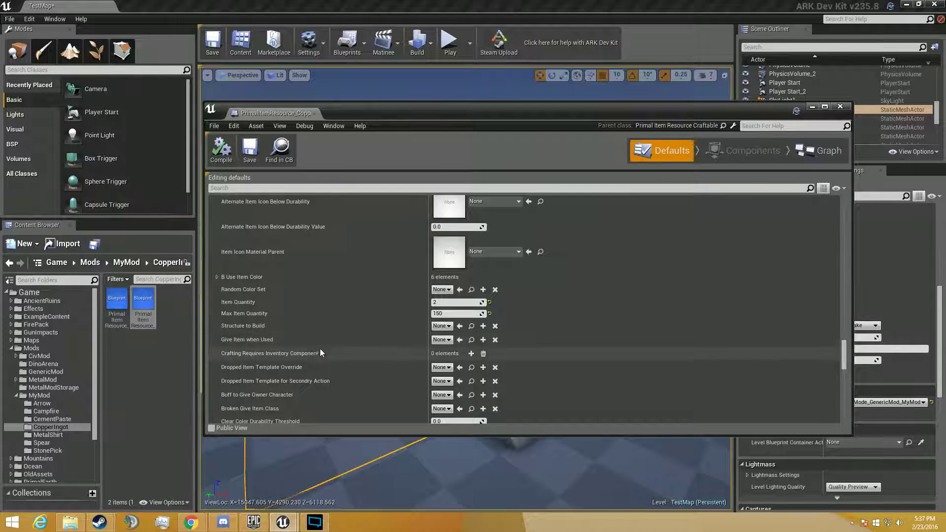
click(318, 113)
Open the campfire's PrimalInventoryBP blueprint from the Campfire folder and expand its Remote Add Item Only Allow Item Classes.
click(49, 412)
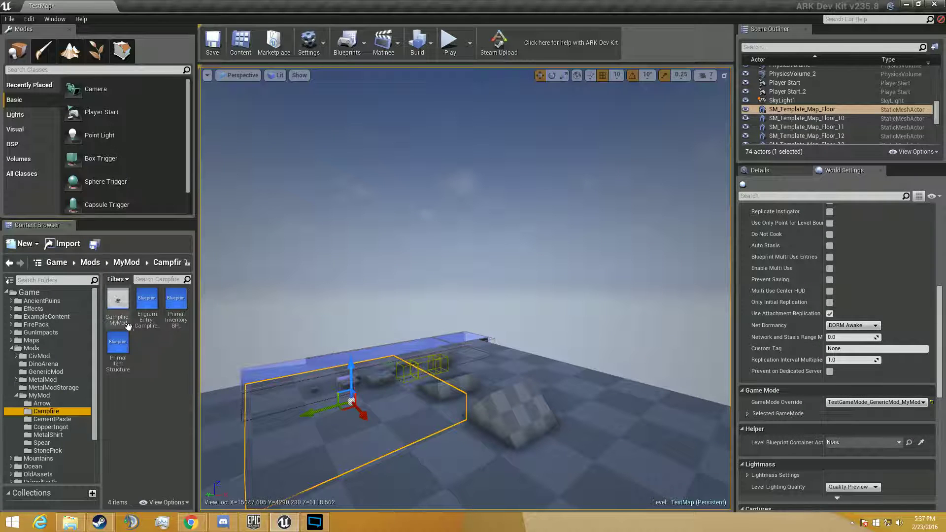
double_click(176, 302)
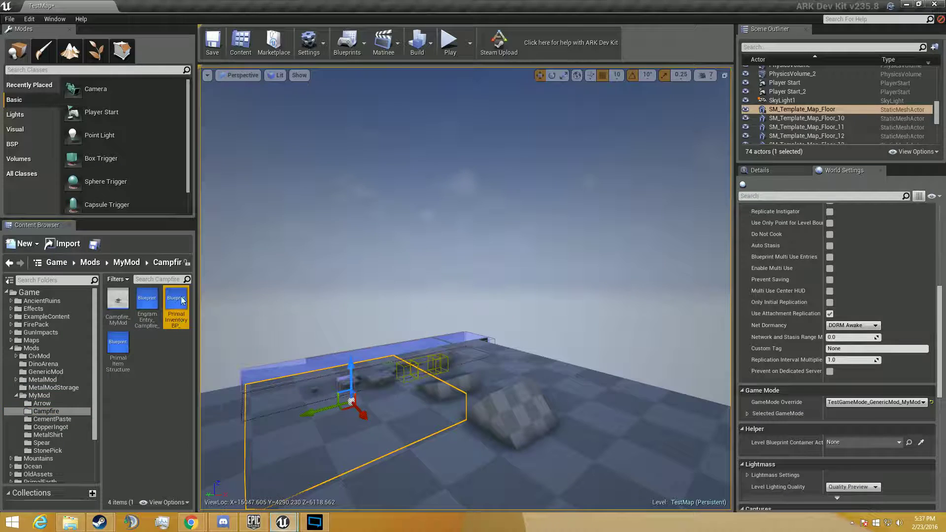
scroll(434, 285, down, 8)
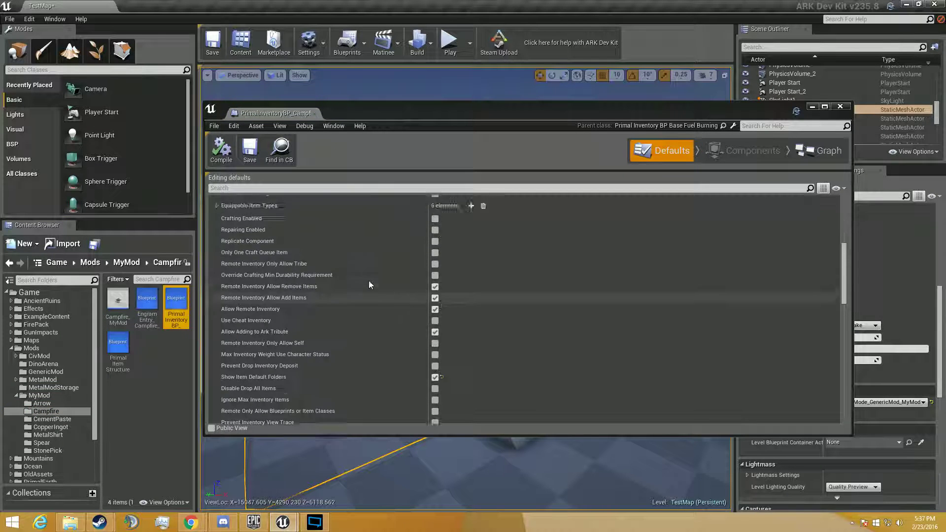
scroll(295, 268, up, 3)
scroll(241, 286, down, 5)
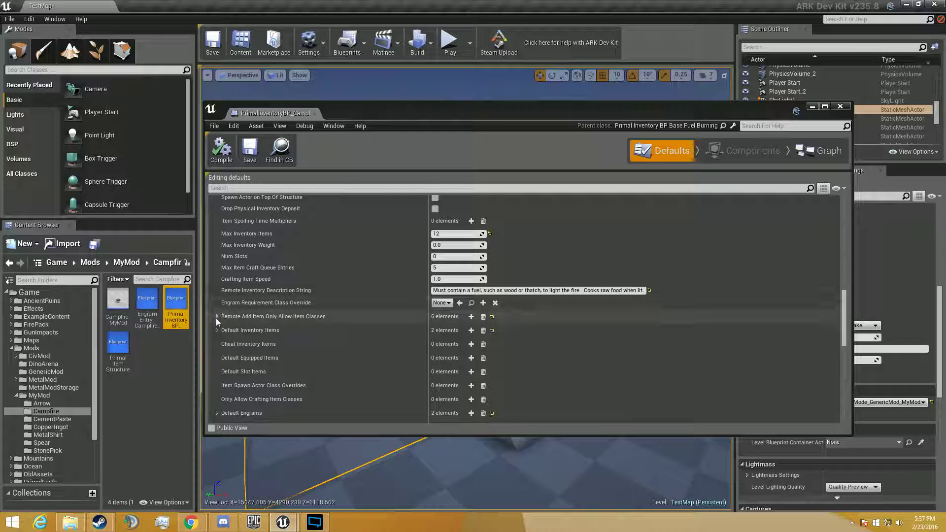
click(217, 316)
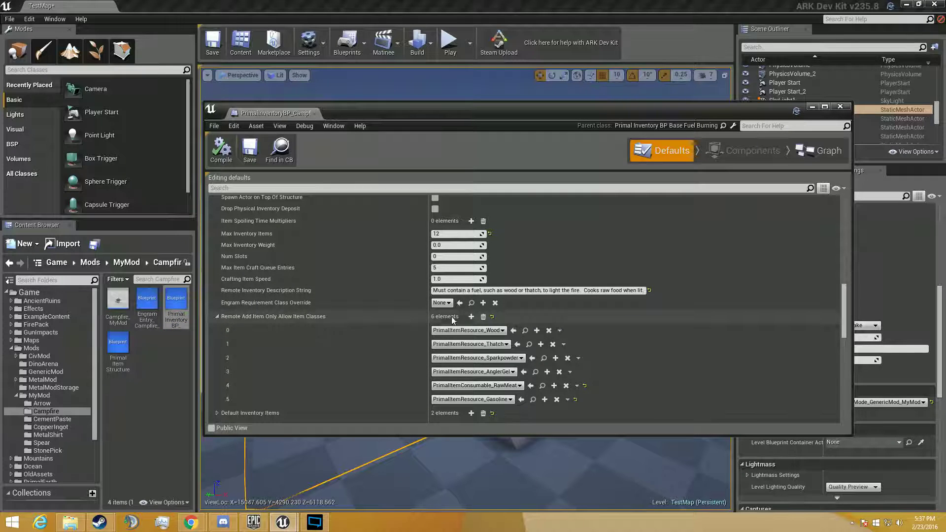
Add an entry to Remote Add Item Only Allow Item Classes and assign PrimalItemResource_Copper_MyMod to it.
click(471, 316)
scroll(373, 365, down, 2)
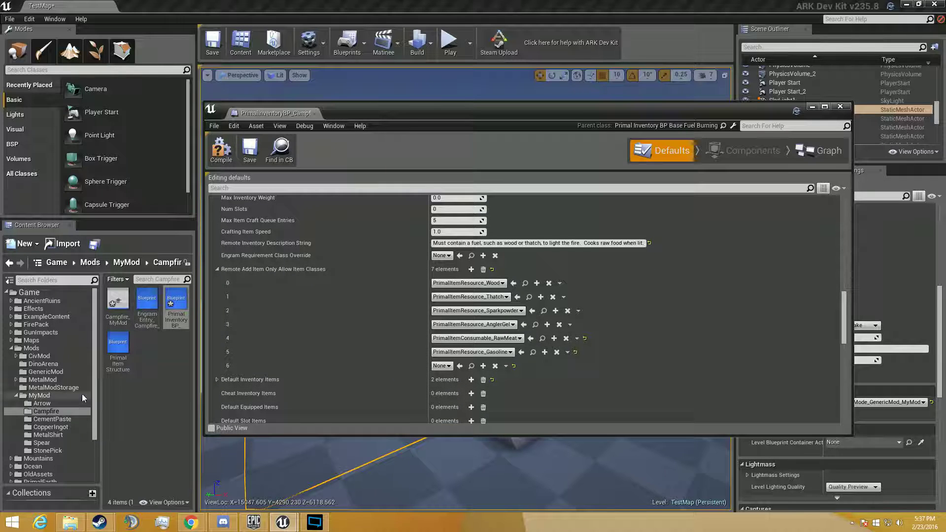
click(69, 427)
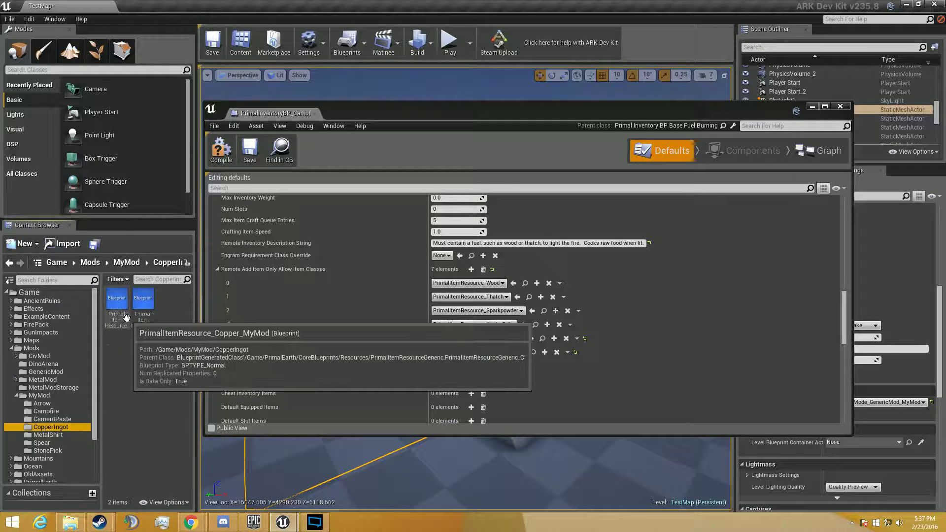
click(117, 307)
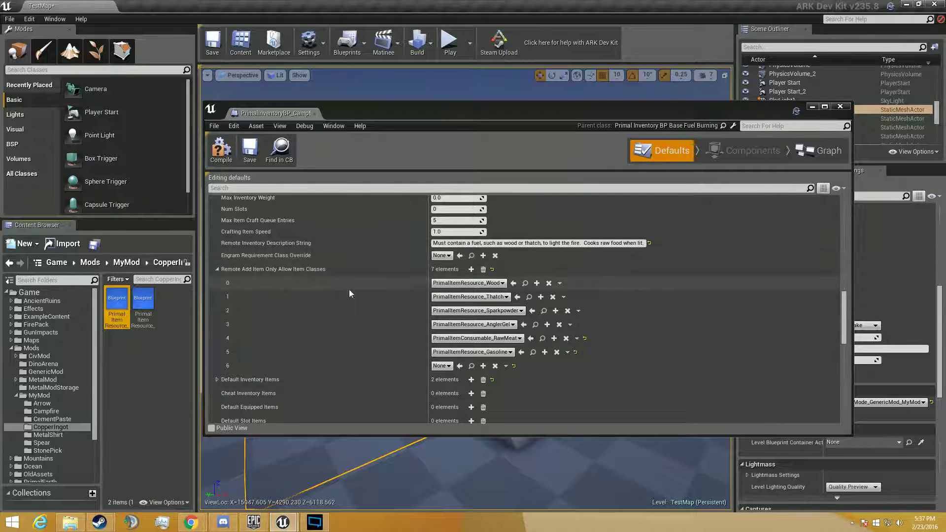
click(117, 312)
click(459, 369)
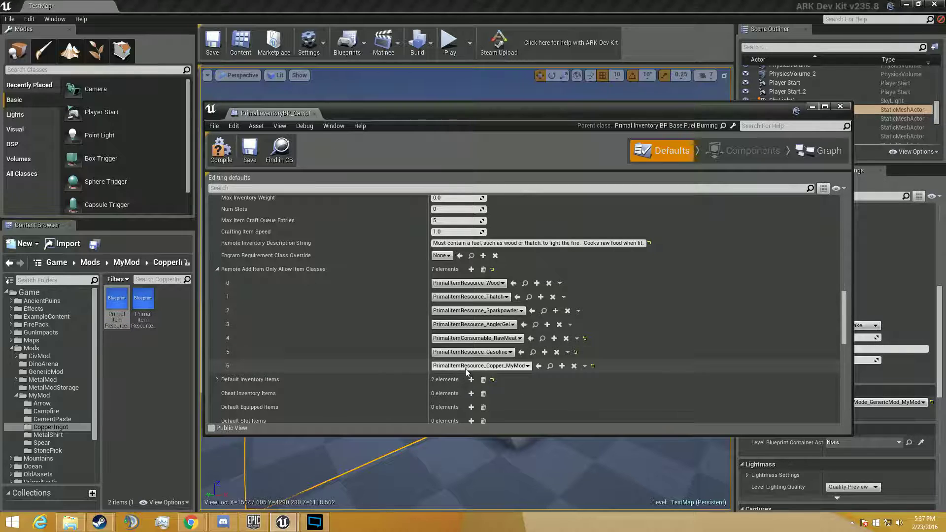
Add an entry to the campfire's Default Inventory Items and assign PrimalItemResource_CopperIngot_MyMod to it.
scroll(434, 335, down, 1)
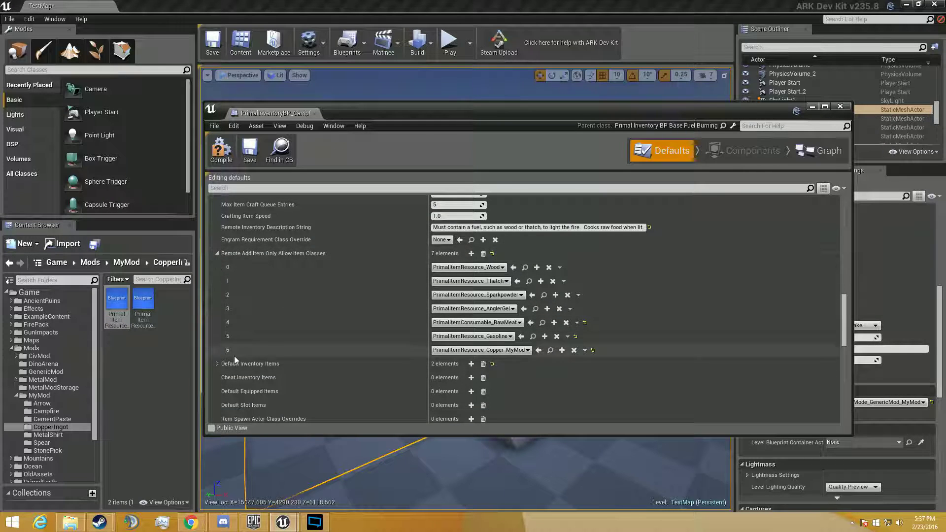
click(217, 364)
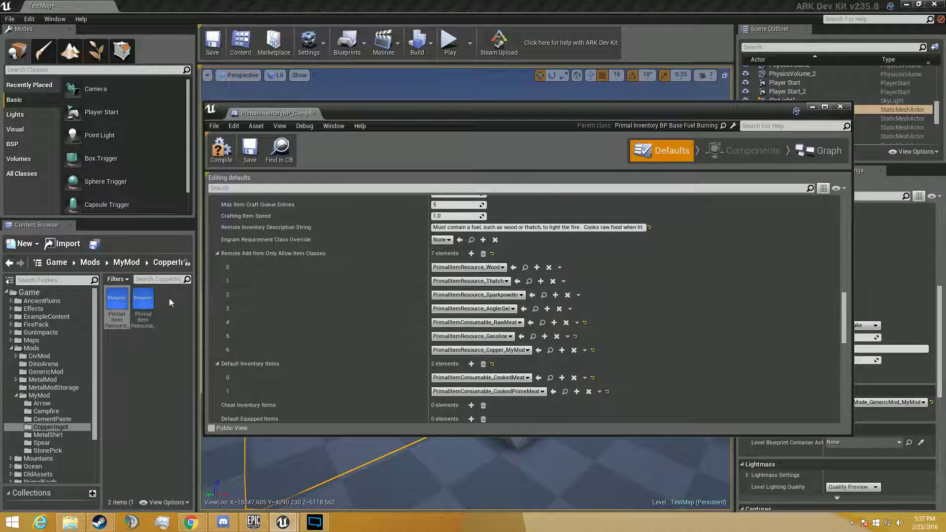
click(148, 304)
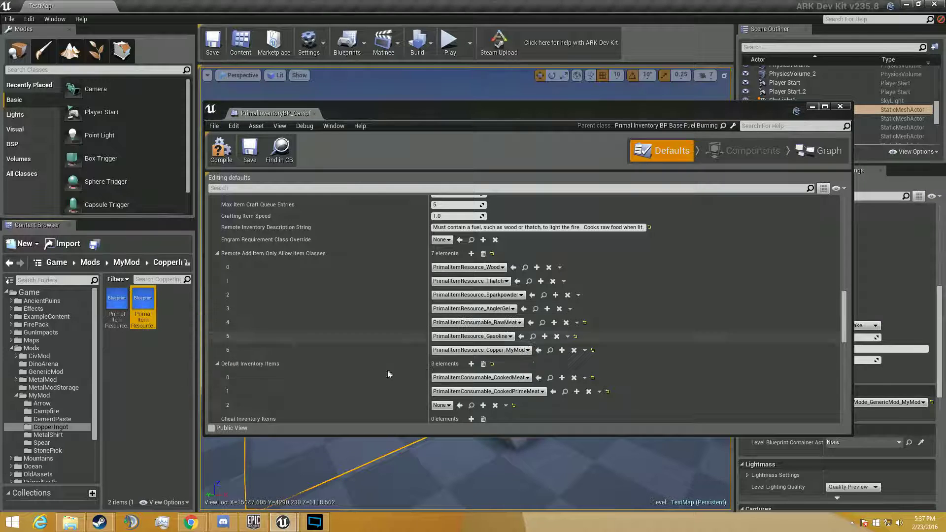
click(471, 363)
click(460, 406)
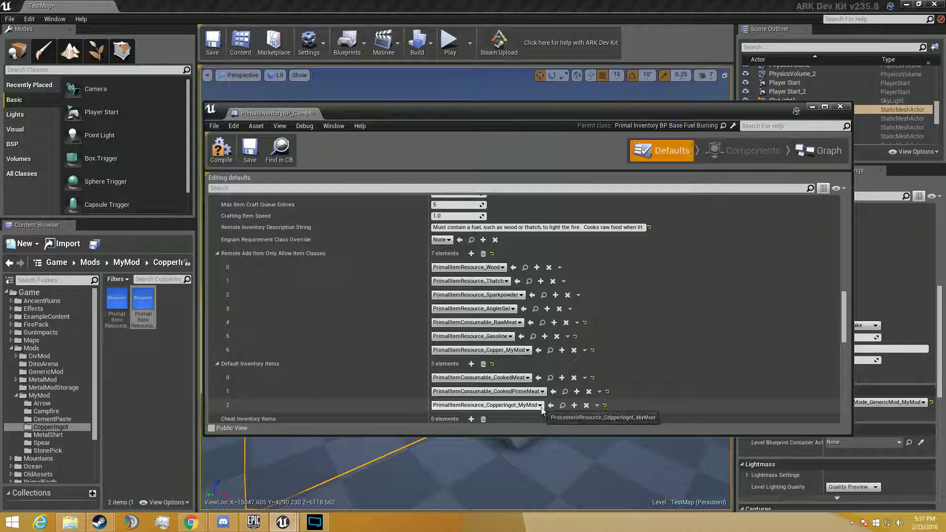
Add a third entry to the campfire's Default Engrams and set its value to 1.
scroll(424, 389, down, 3)
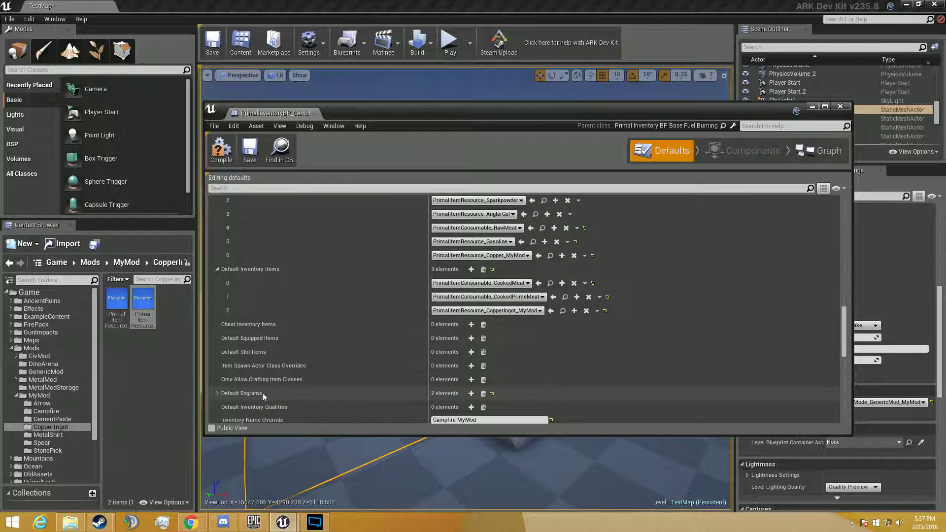
click(216, 394)
scroll(276, 379, down, 4)
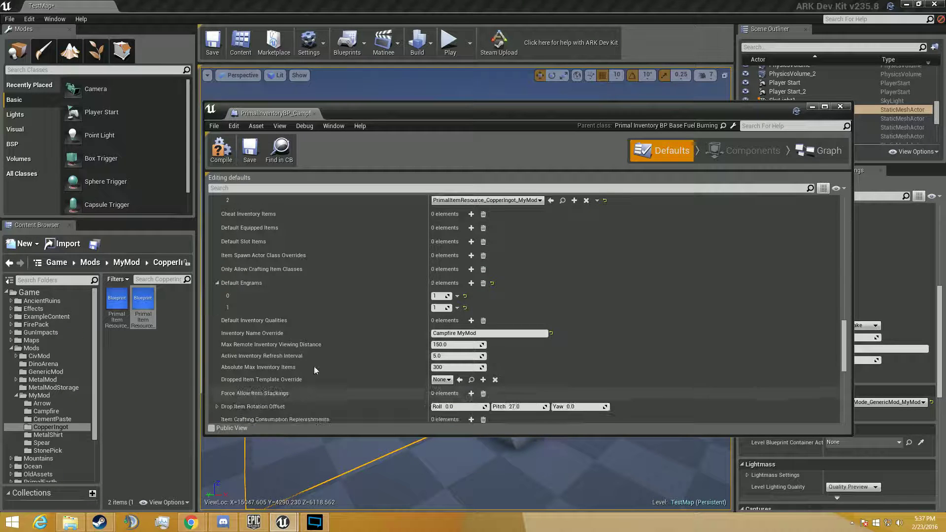
click(474, 283)
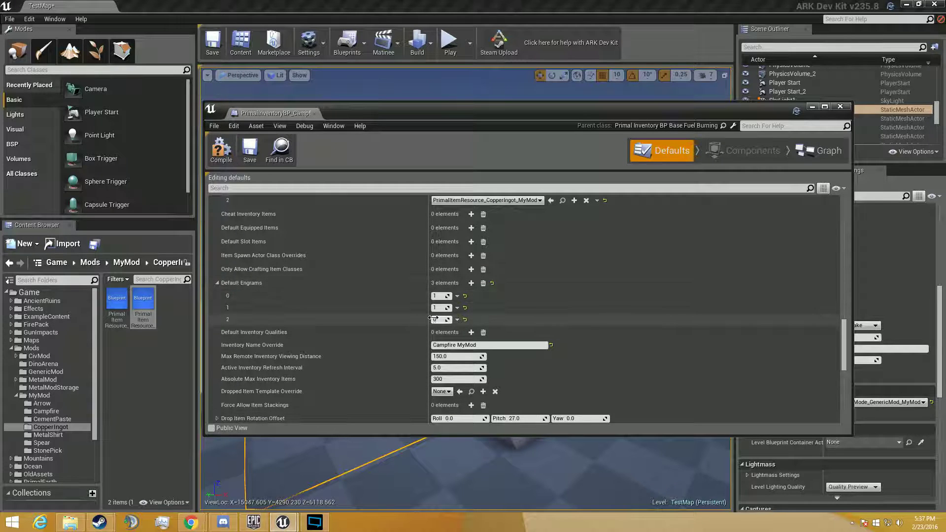
text(1)
key(Return)
Collapse the expanded inventory arrays, then compile, save and close the campfire inventory blueprint.
click(217, 283)
scroll(265, 300, up, 4)
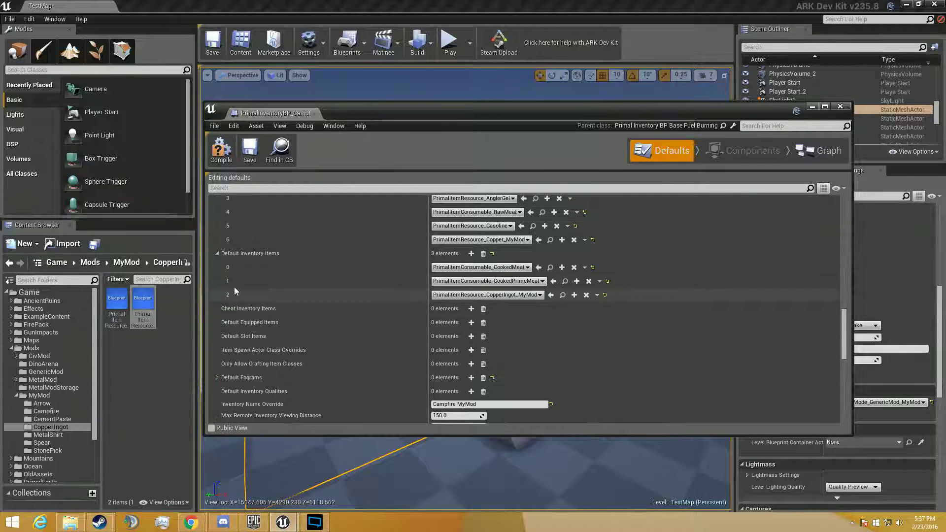
click(217, 253)
scroll(218, 253, up, 3)
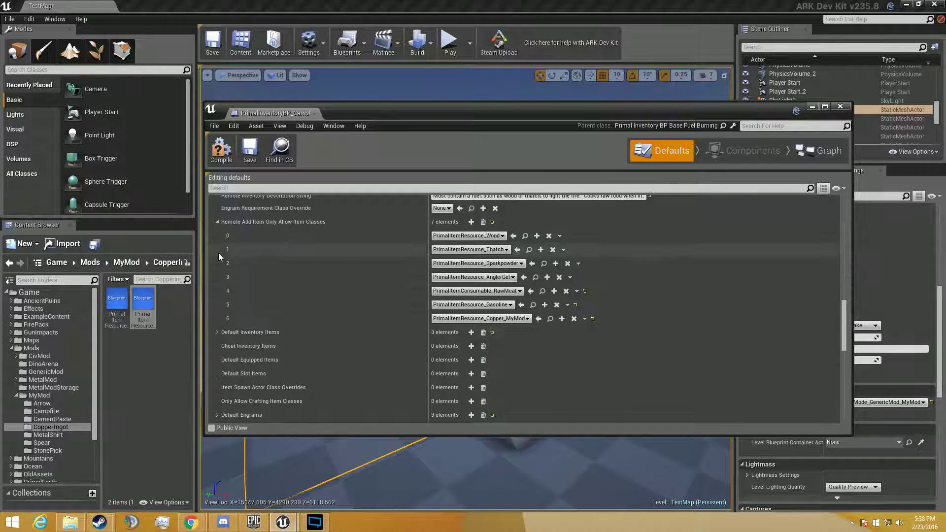
click(218, 216)
scroll(237, 251, down, 15)
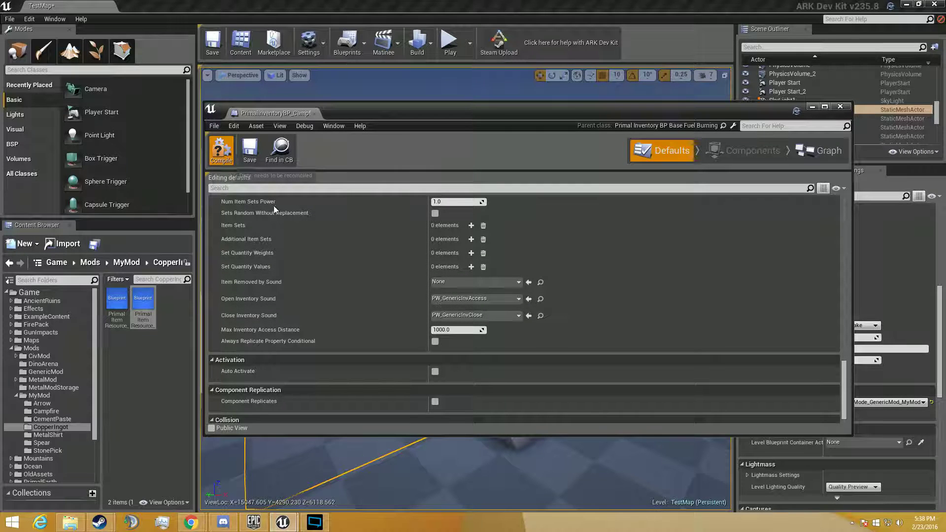
click(253, 151)
click(315, 113)
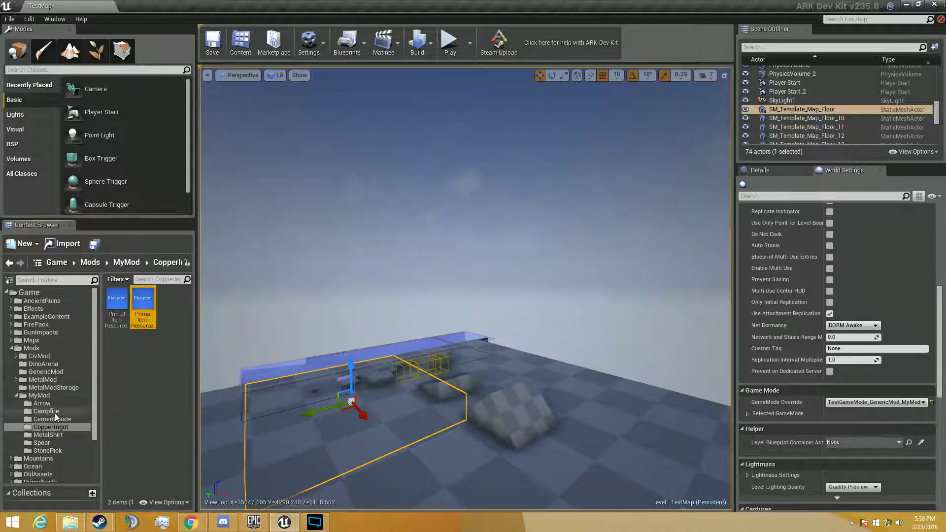
click(57, 429)
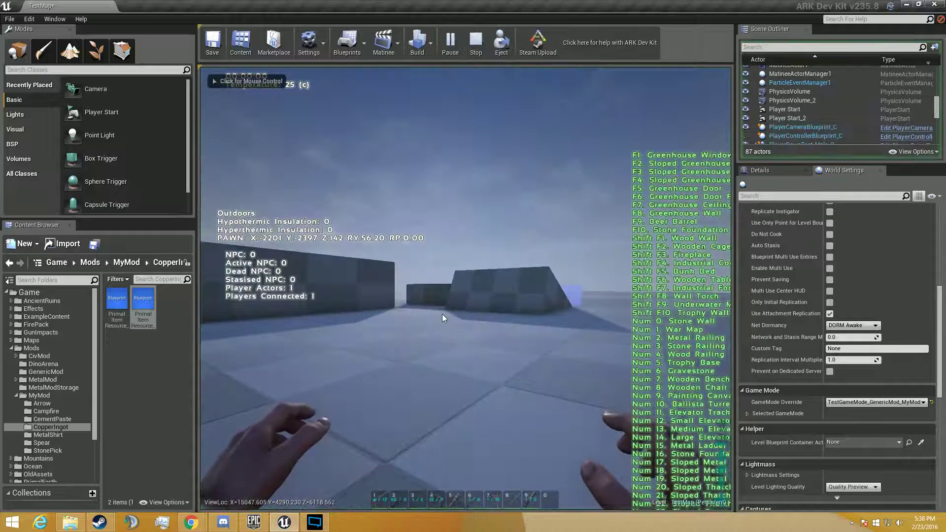
click(442, 318)
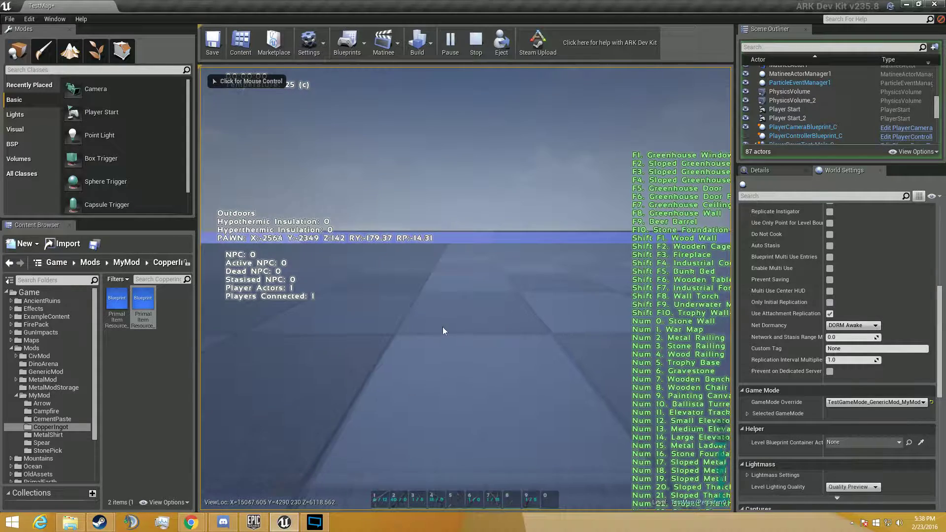
key(i)
key(i)
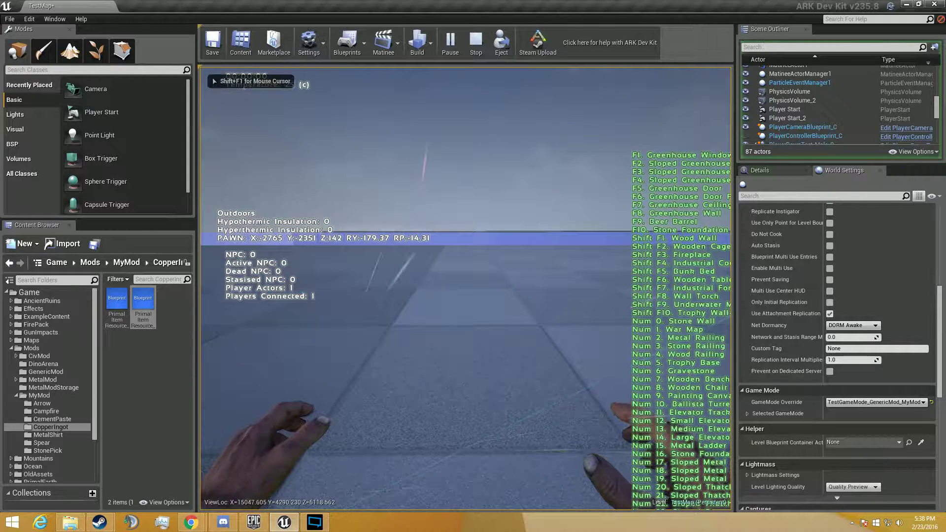
key(Escape)
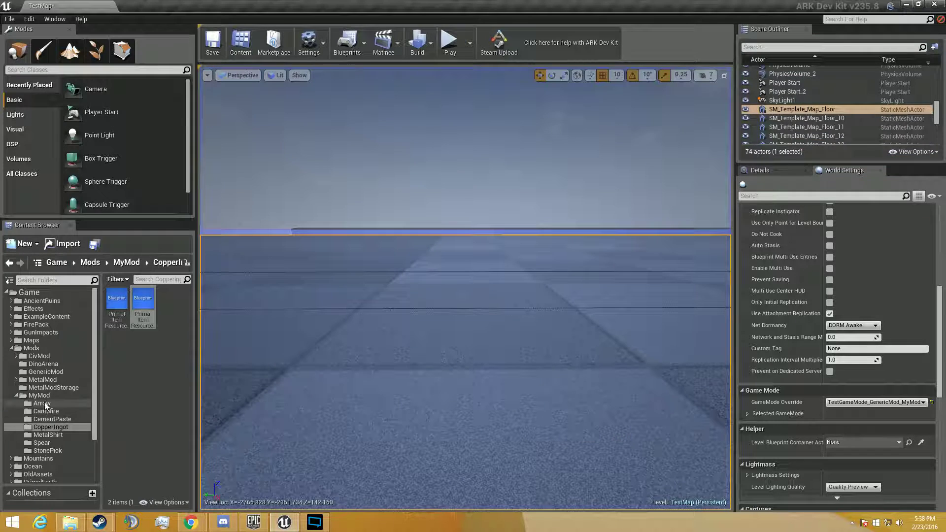
Open the PrimalGameData_BP blueprint from the MyMod folder and expand its Primary Resources.
click(45, 397)
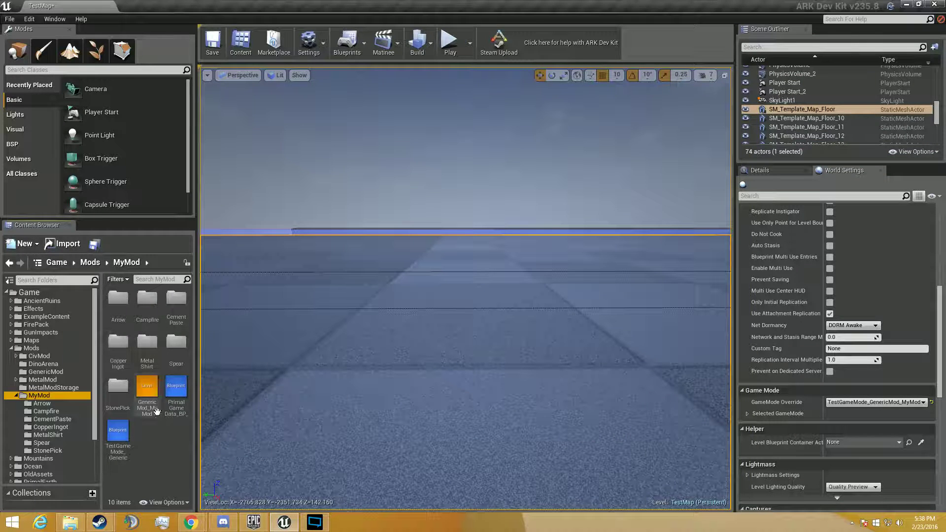
click(176, 394)
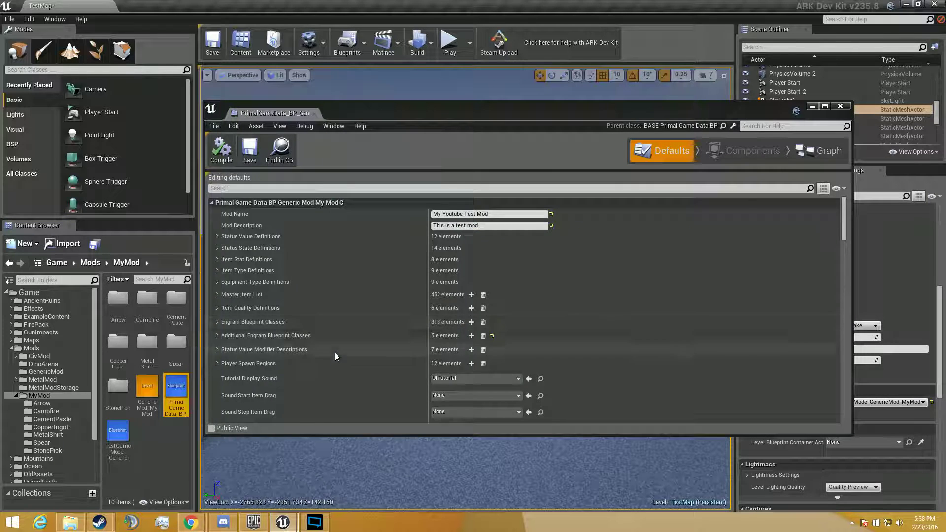
scroll(335, 353, down, 10)
scroll(335, 352, down, 5)
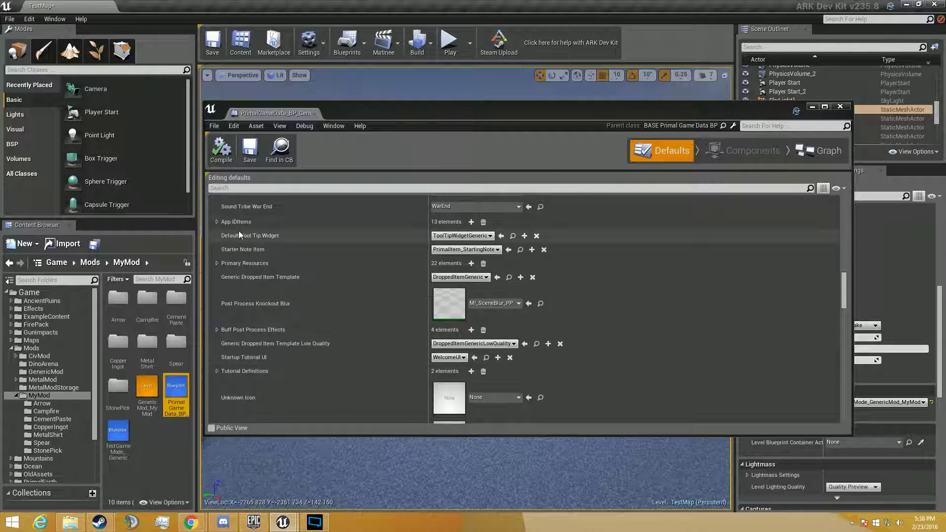
click(217, 263)
Add a Primary Resources entry, assign PrimalItemResource_Copper_MyMod to it, then compile, save and close the blueprint.
scroll(423, 295, down, 8)
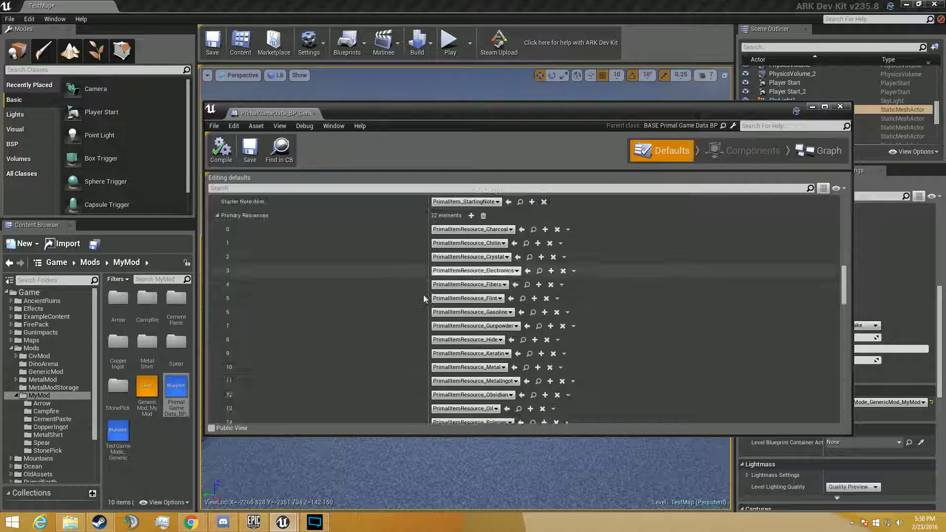
scroll(414, 306, up, 8)
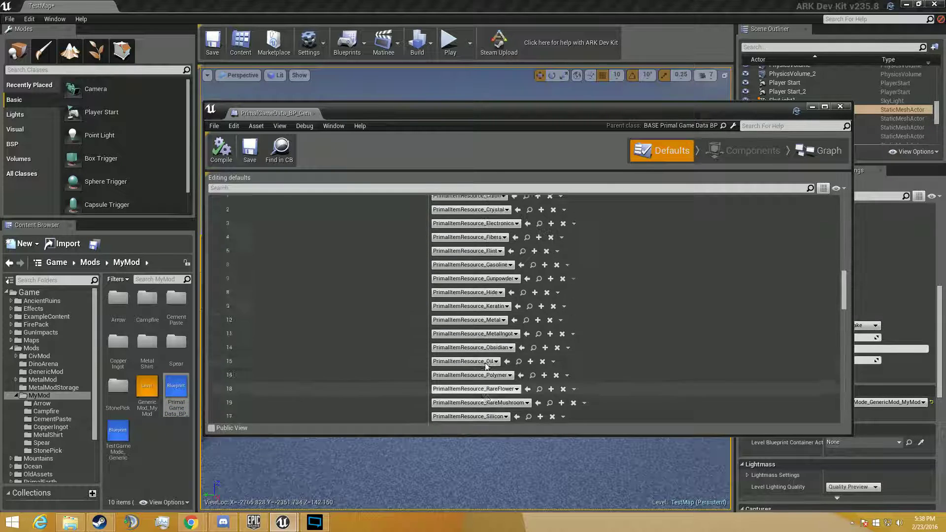
scroll(463, 288, down, 12)
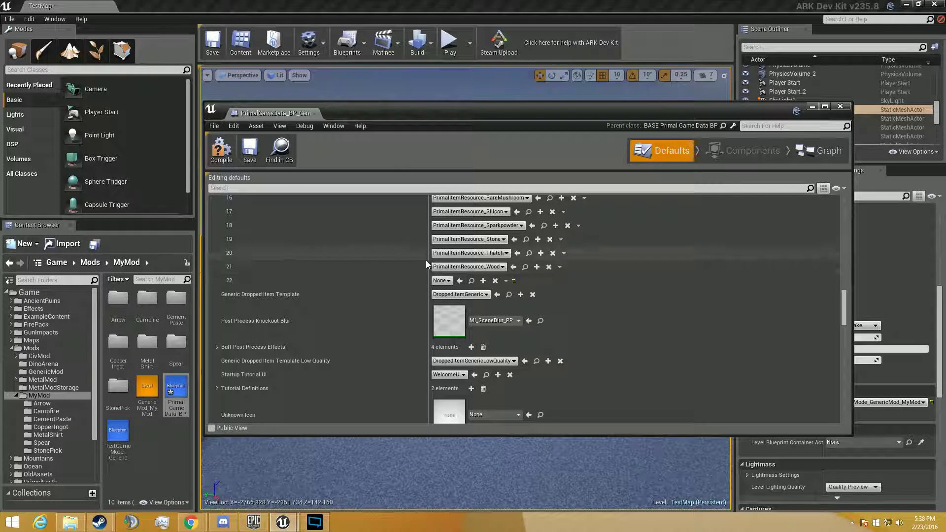
click(51, 426)
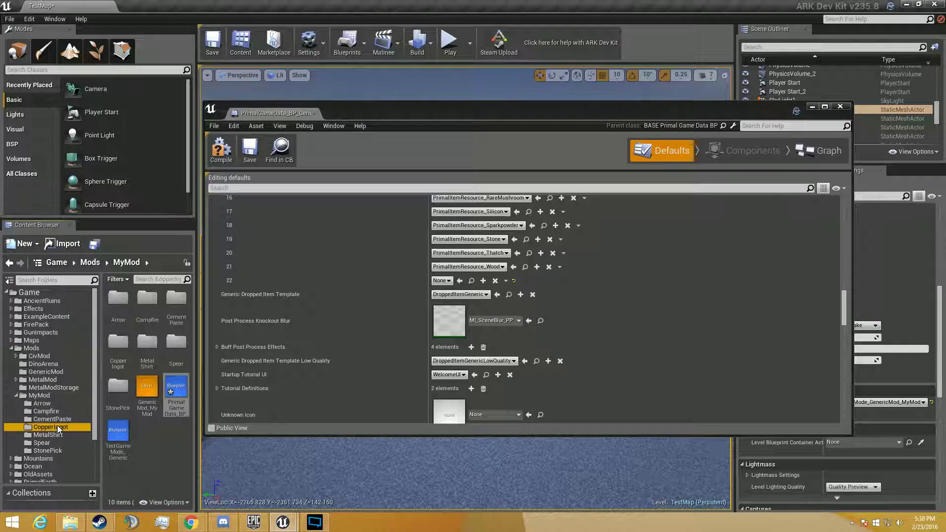
click(460, 280)
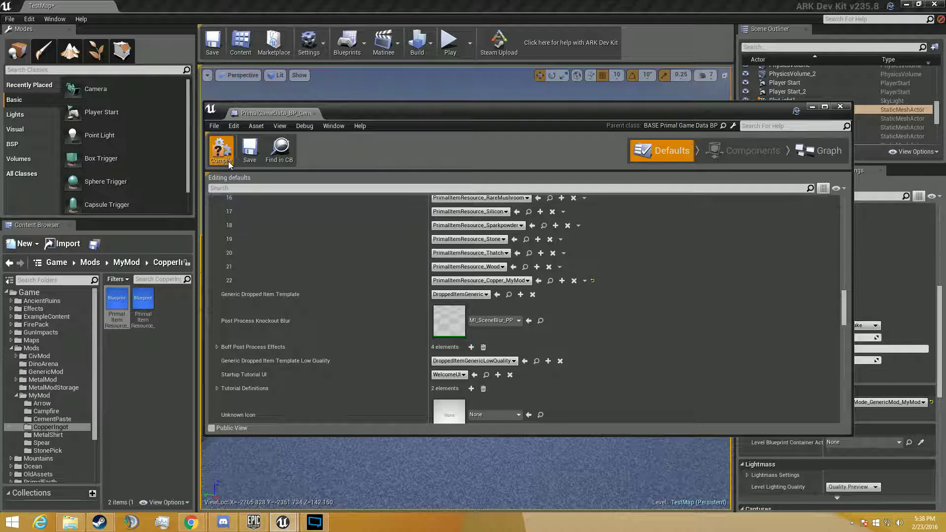
click(256, 156)
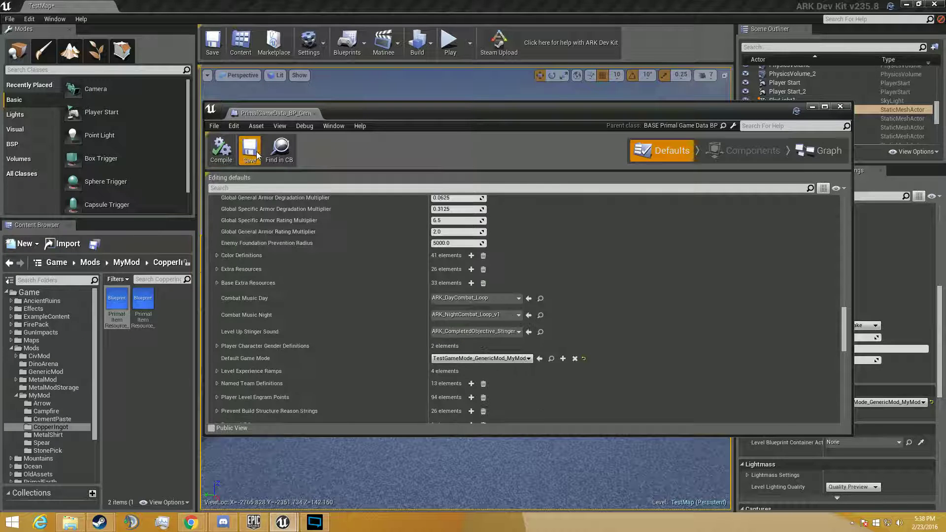
click(315, 113)
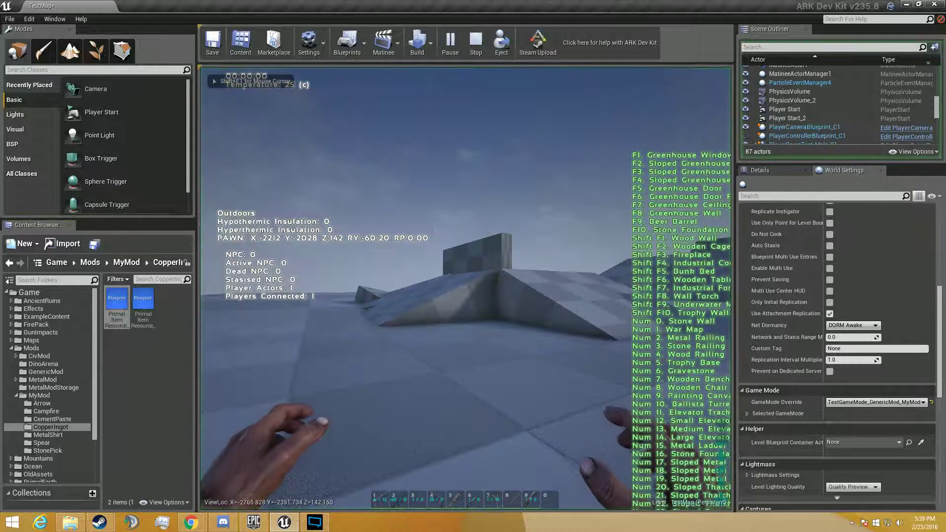
Play the level and run the console commands giveengrams and GiveResources.
key(Tab)
text(gi)
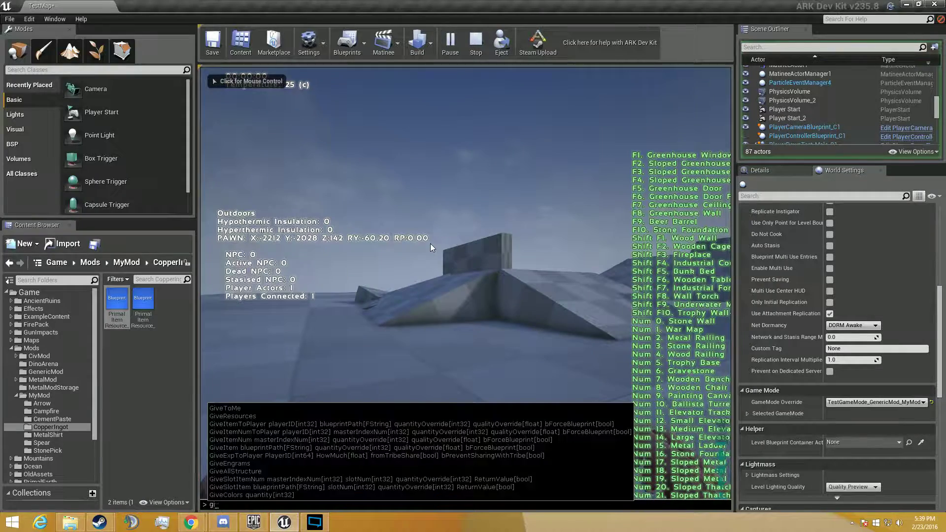
text(veengrams)
key(Return)
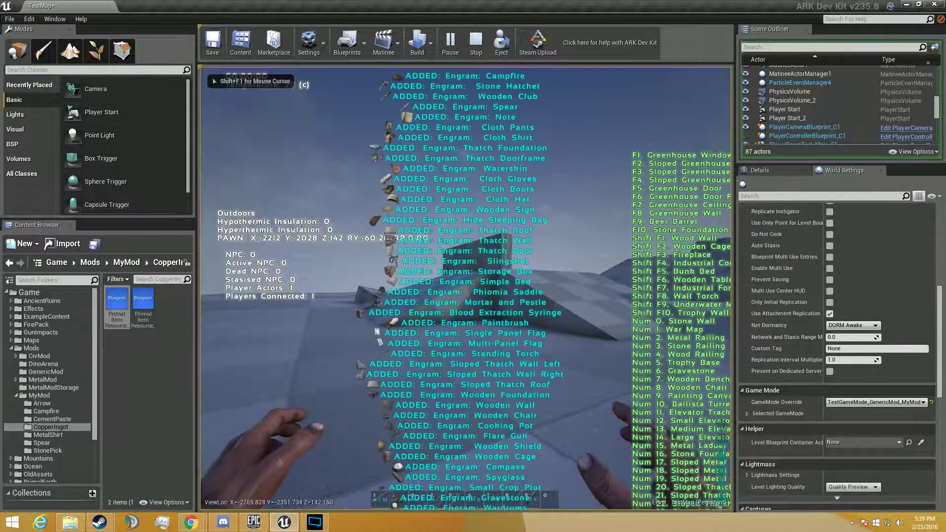
key(Tab)
text(GiveResources)
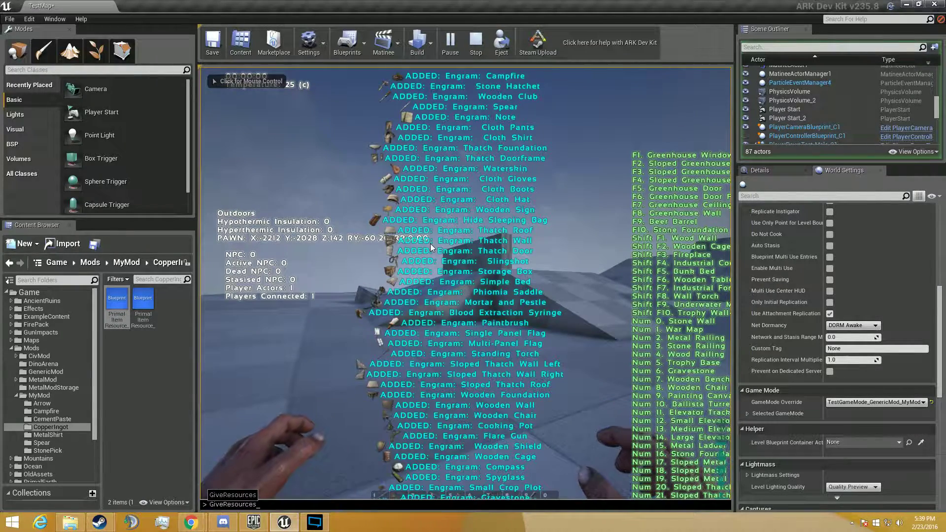
key(Return)
Craft one Campfire MyMod from the character's inventory and check the inventory items for Copper.
key(i)
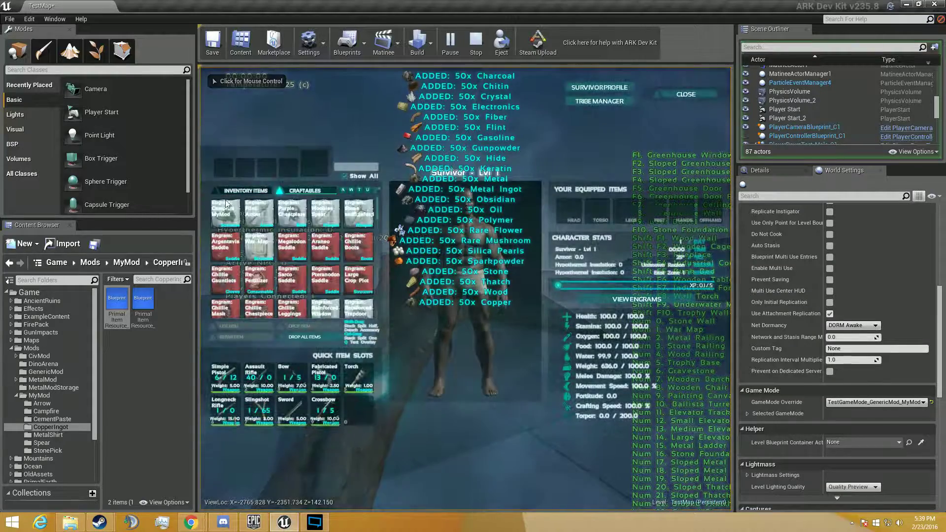
click(227, 203)
click(252, 323)
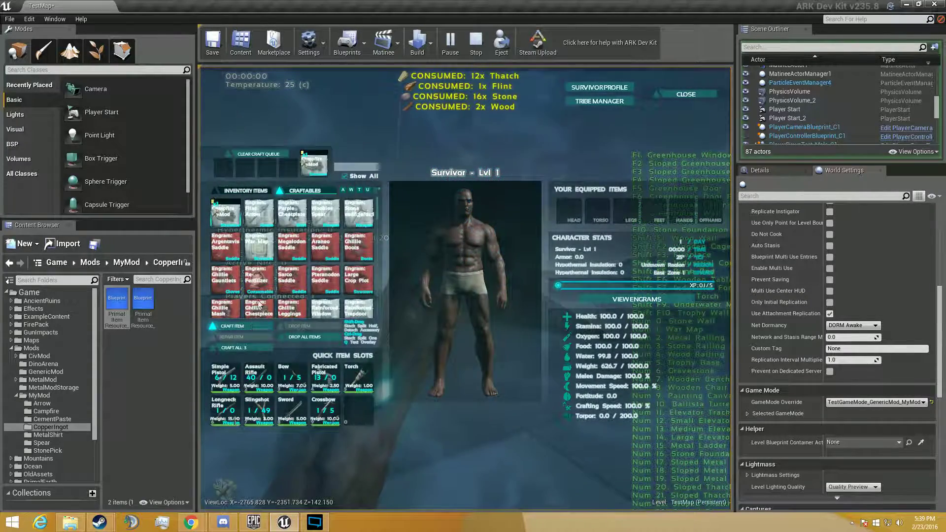
click(255, 190)
scroll(315, 276, down, 5)
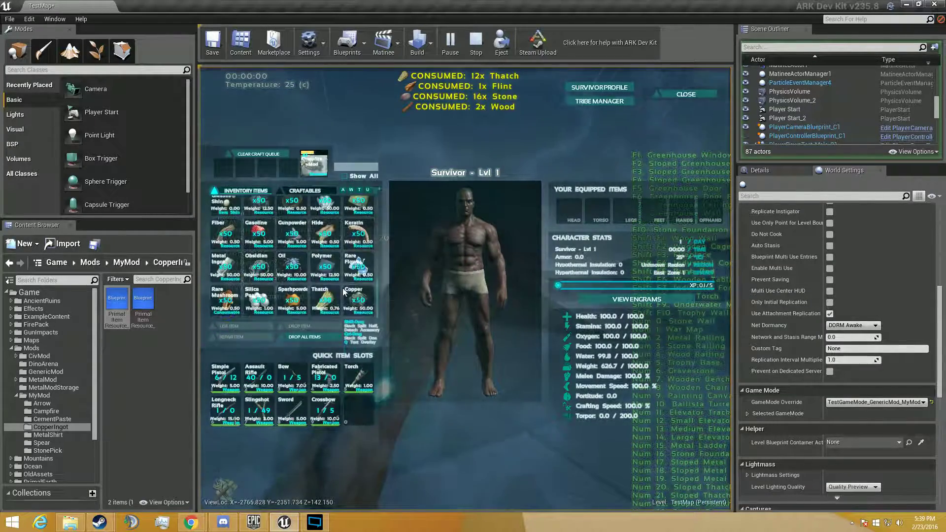
mouse_move(351, 308)
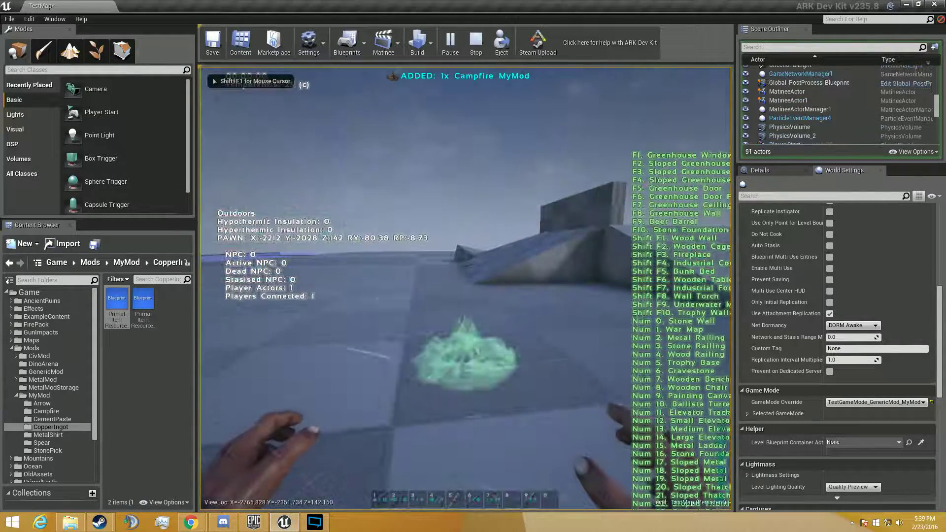
Place the Campfire MyMod on the ground and open its inventory.
click(465, 288)
key(w)
key(f)
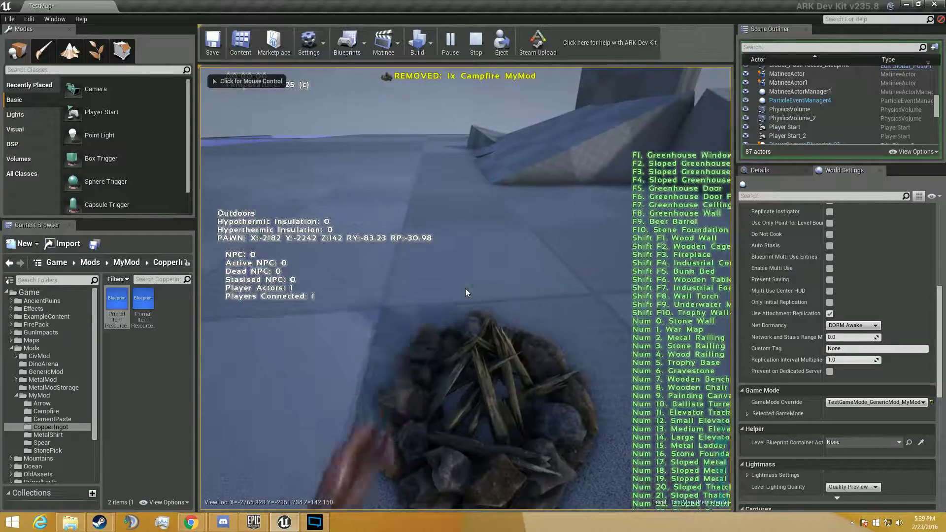
Transfer the 50 Copper and 50 Sparkpowder into the campfire and light the fire.
scroll(352, 296, down, 5)
drag(358, 299, 407, 224)
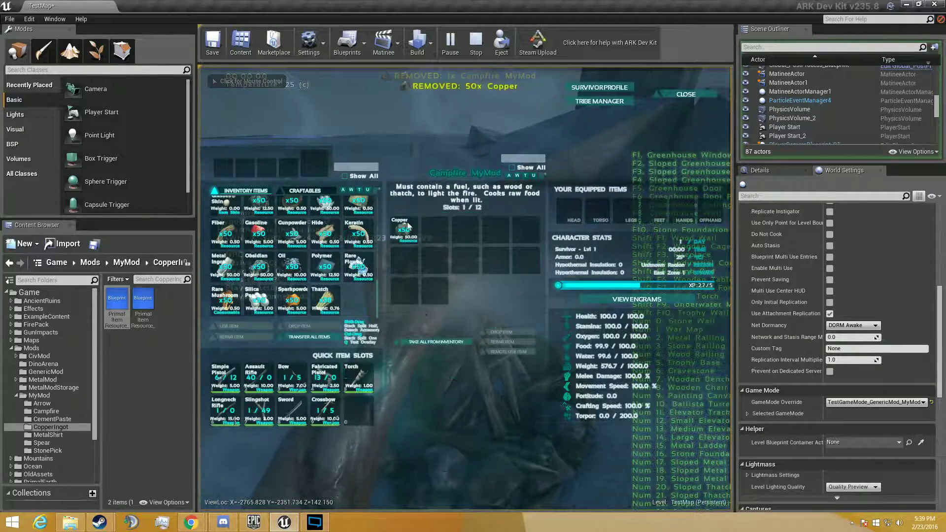
drag(292, 299, 435, 232)
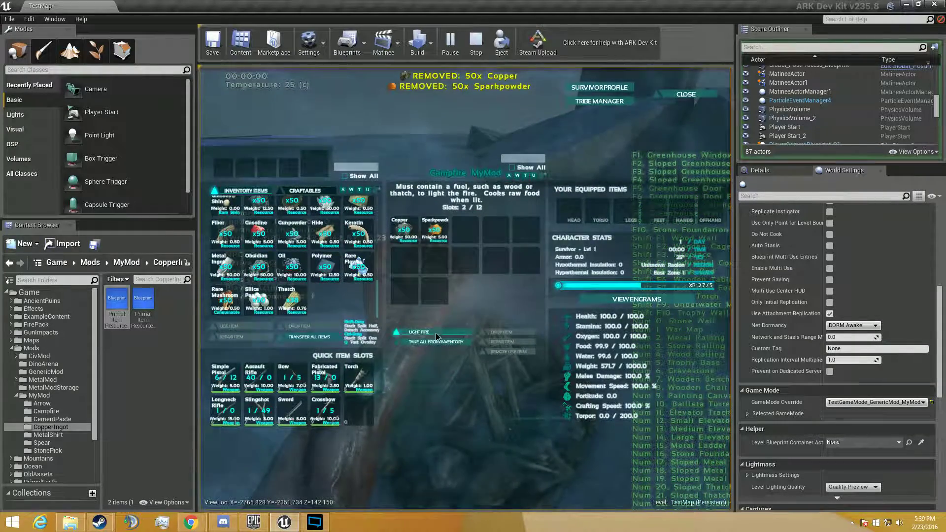
click(436, 333)
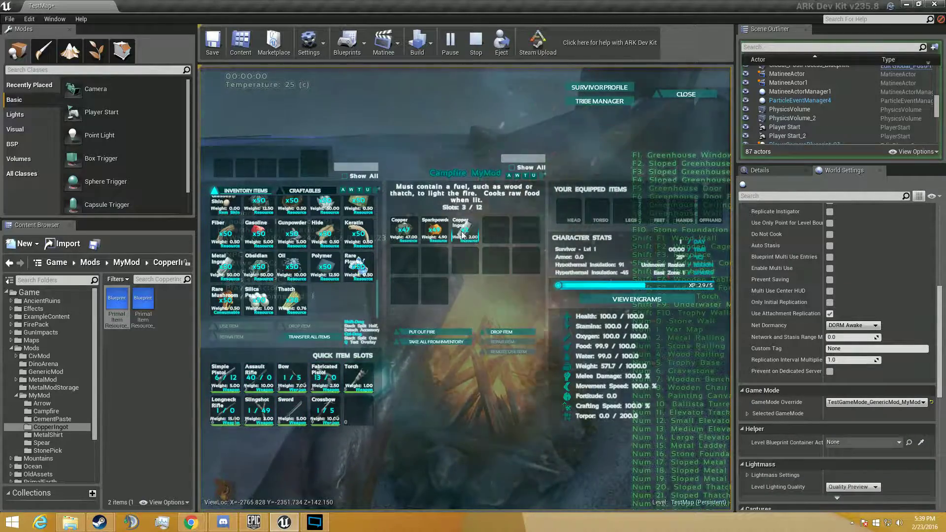
Put out the campfire, close its inventory and end the play session.
click(432, 333)
key(f)
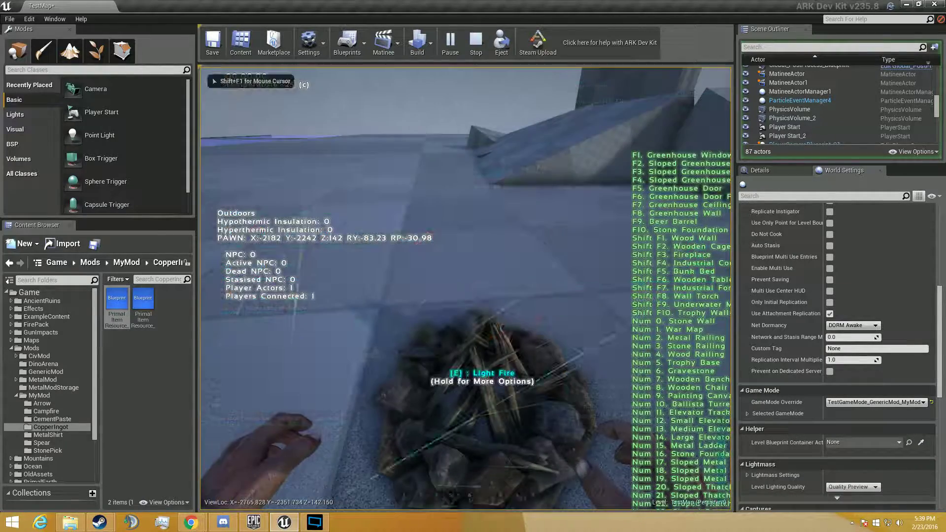
key(Escape)
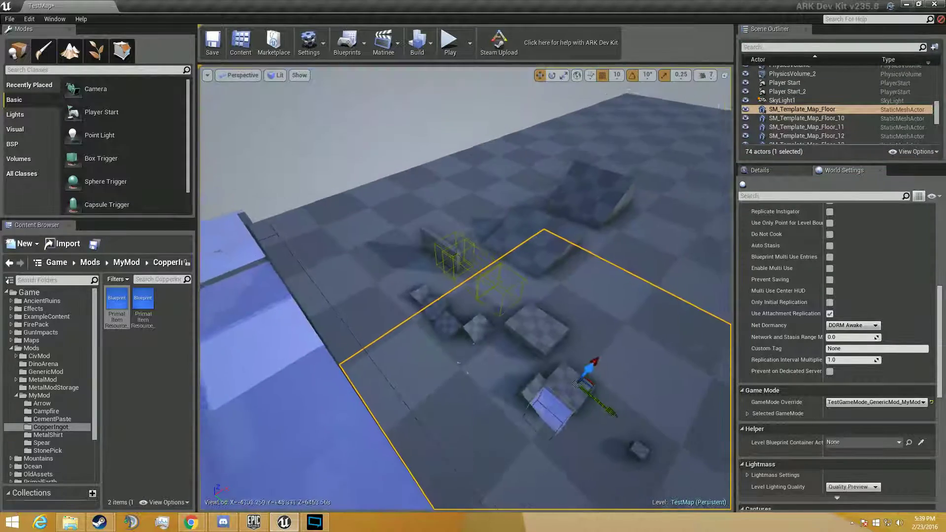
Locate the MetalOre_Icon texture used as the copper resource's item icon and copy it into MyMod's CopperIngot folder.
key(w)
right_drag(465, 288, 459, 221)
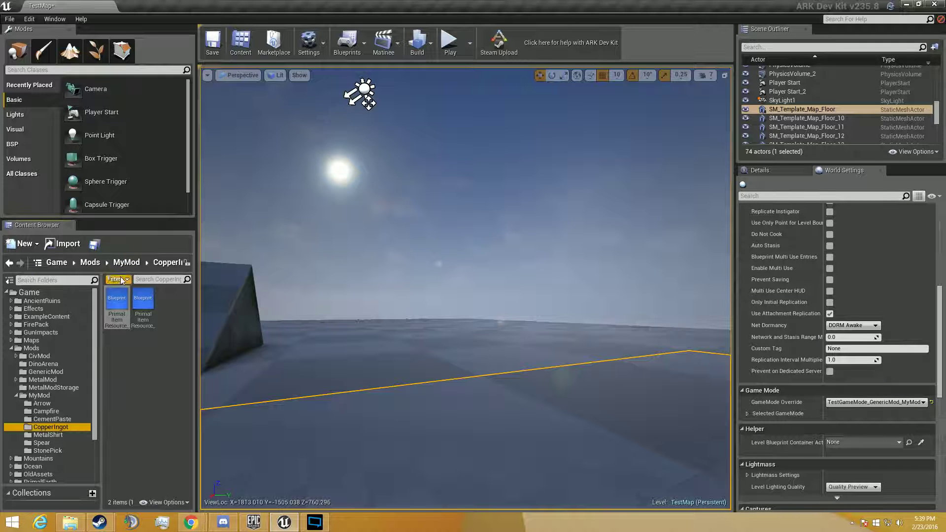
double_click(117, 310)
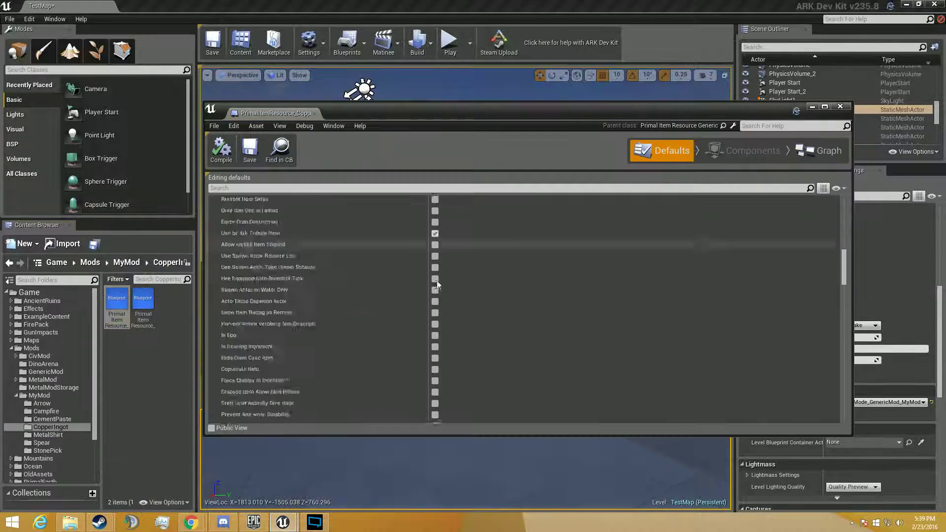
scroll(522, 308, down, 15)
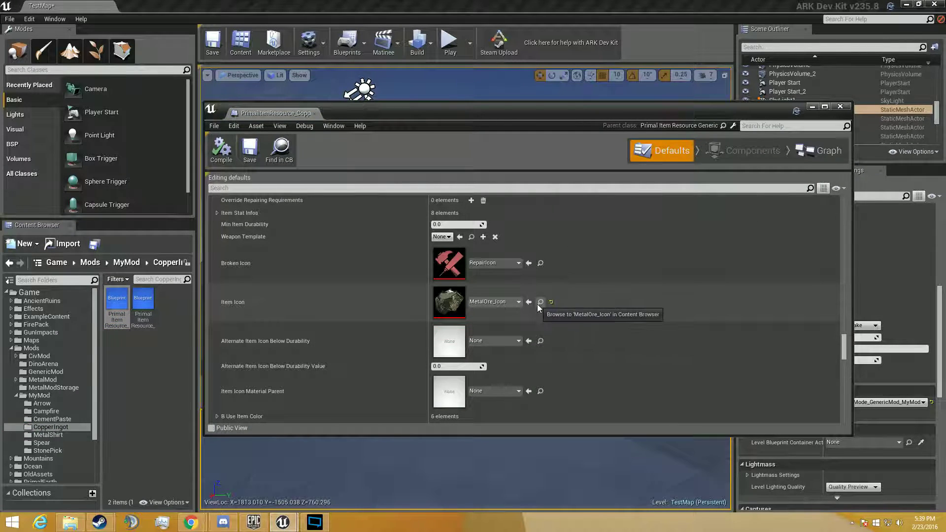
click(540, 301)
drag(143, 298, 54, 427)
scroll(82, 379, up, 5)
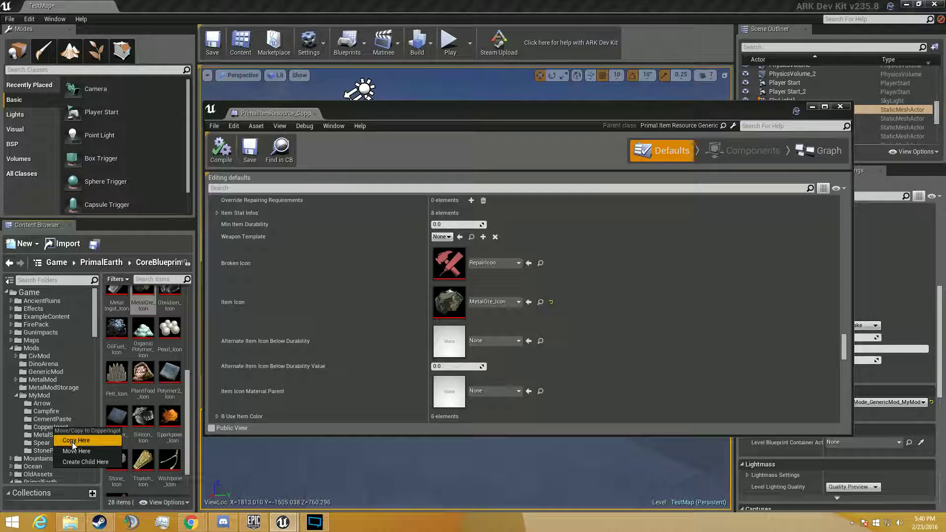
click(72, 441)
click(69, 425)
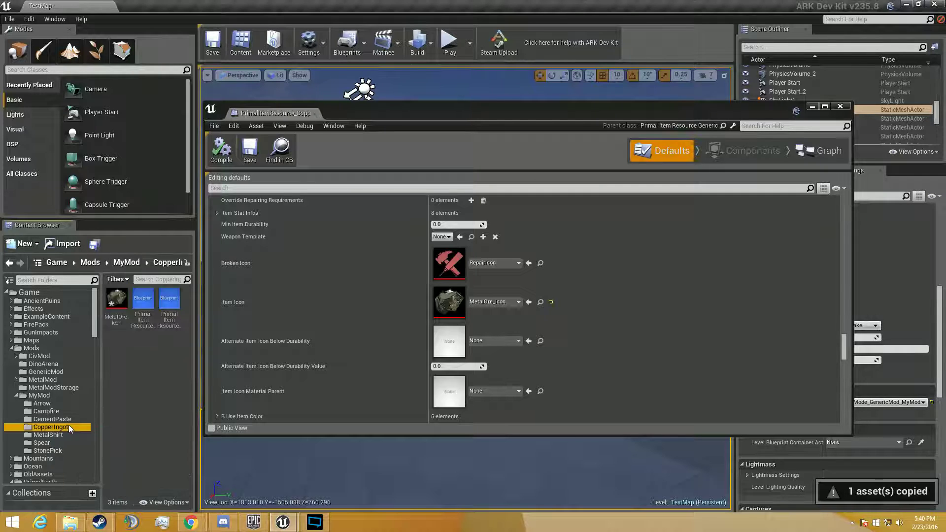
Open the copied MetalOre_Icon texture and set its hue adjustment to 340.
double_click(123, 306)
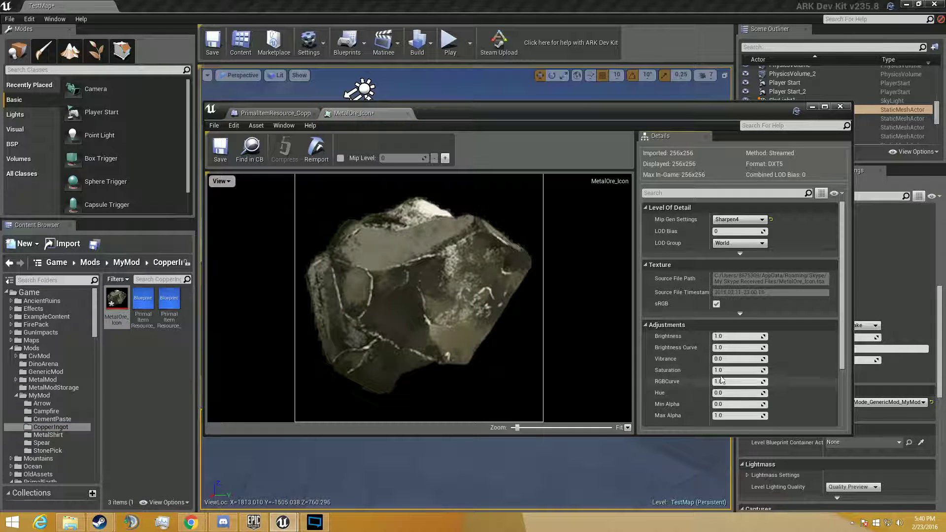
key(shift+Tab)
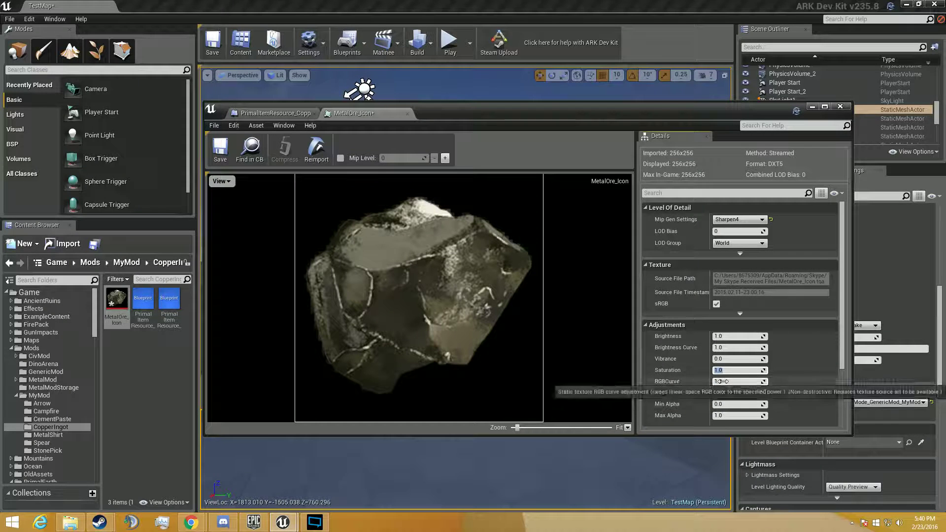
click(726, 393)
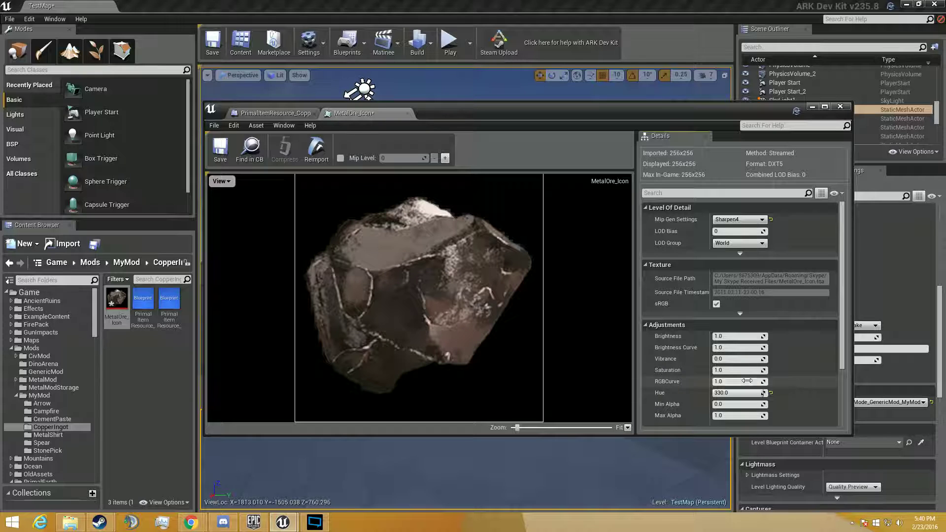
text(340)
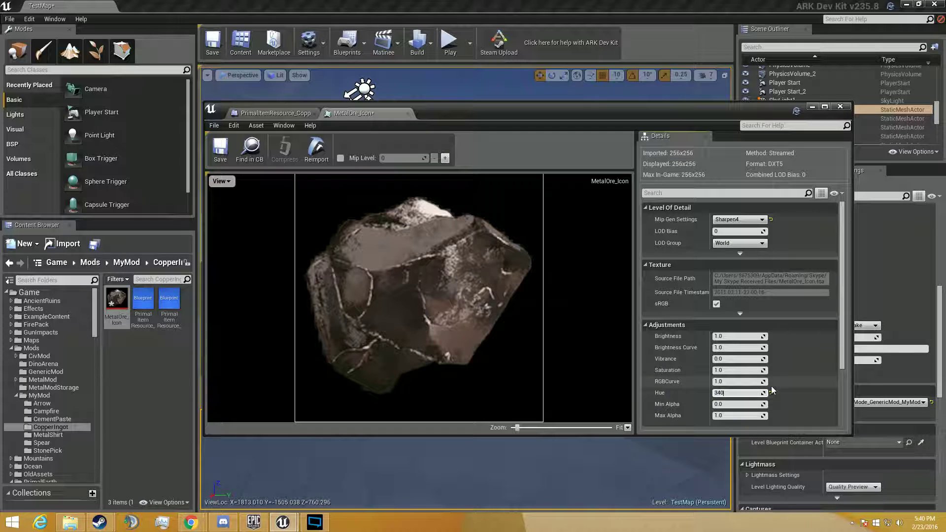
key(Return)
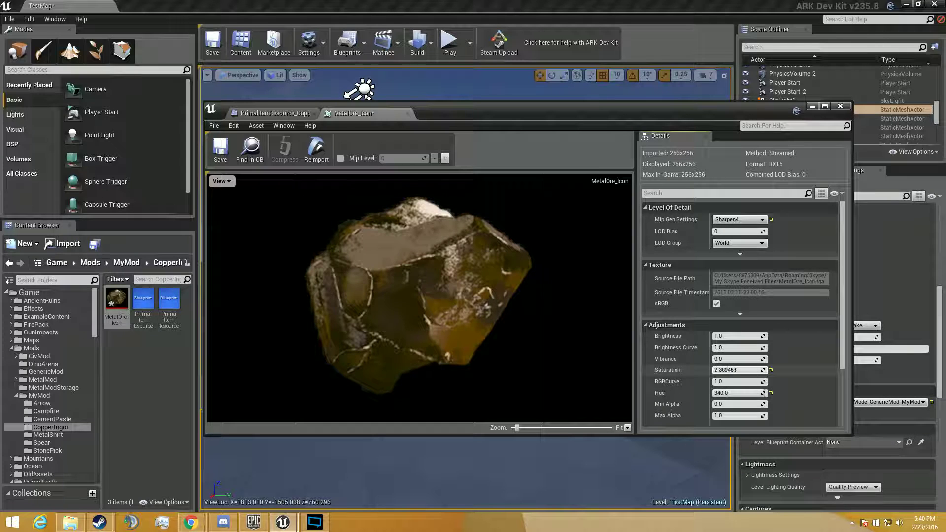
Set the copied icon's saturation adjustment to 3.
click(735, 370)
text(2)
key(Return)
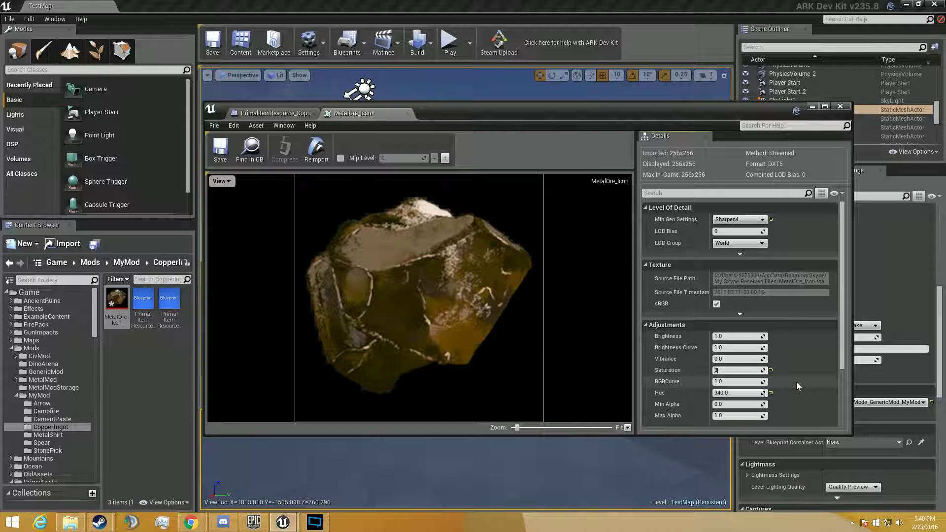
key(Return)
Try a hue of 315 on the copied icon and settle on a hue of 320.
click(733, 392)
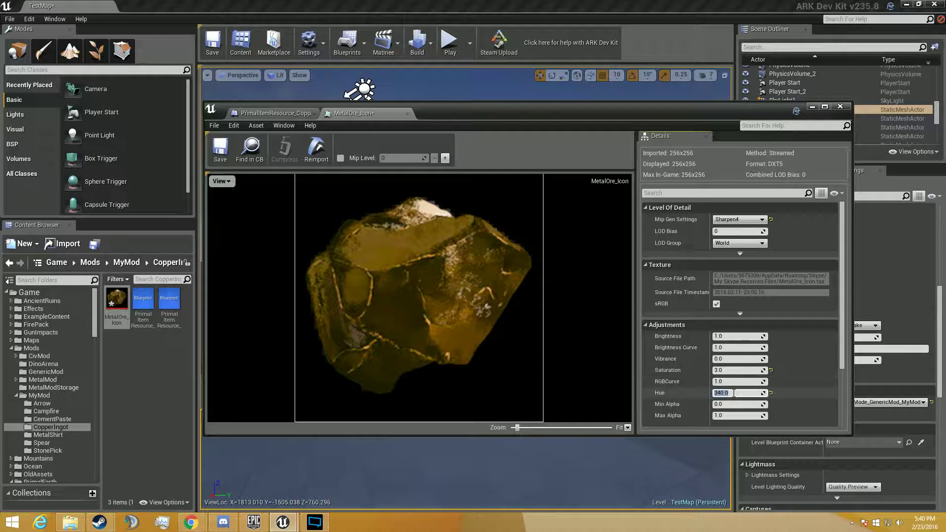
text(245)
key(BackSpace)
key(BackSpace)
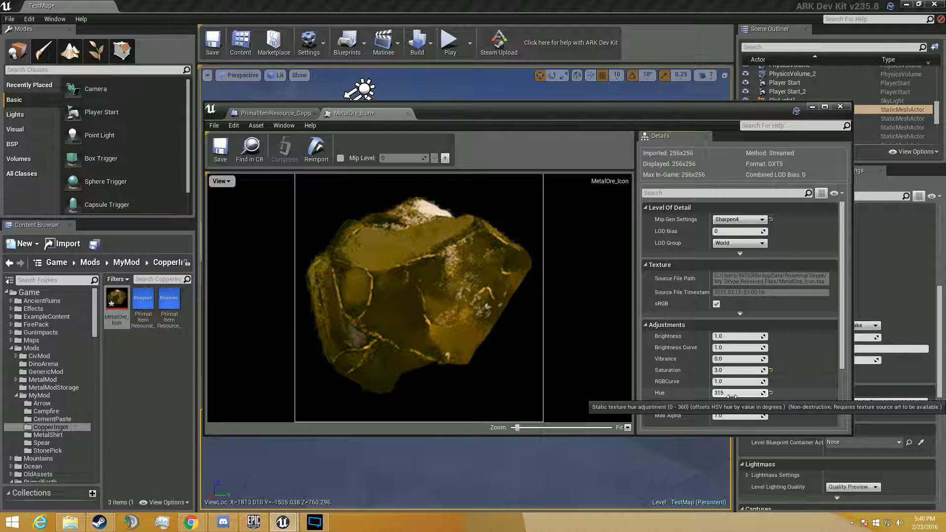
key(Return)
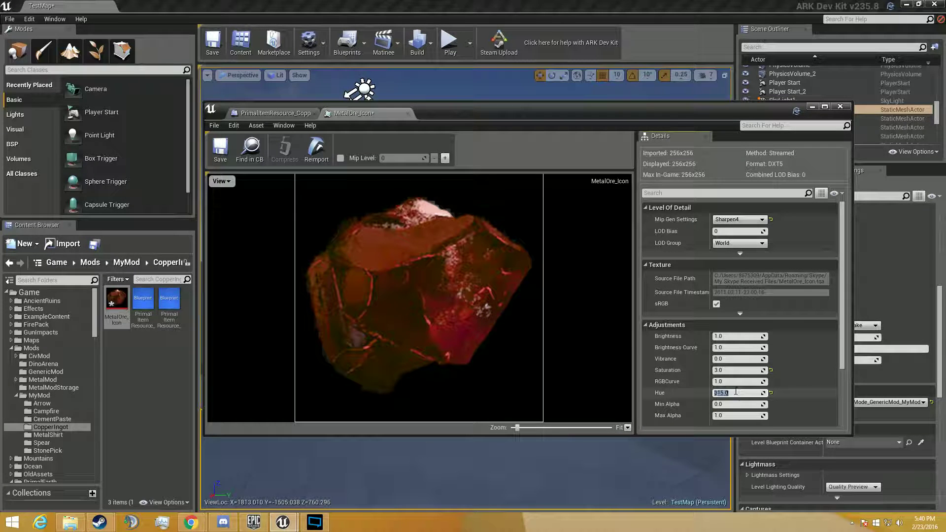
text(320)
key(Return)
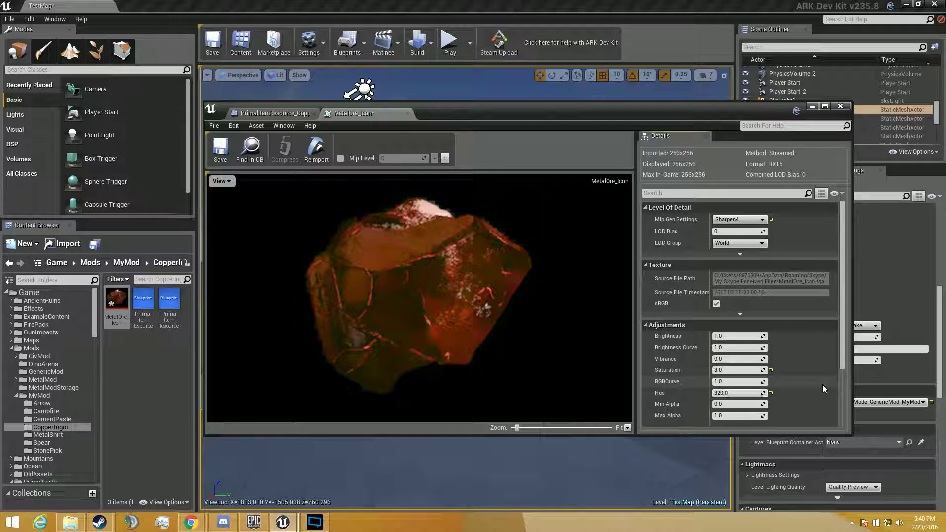
Save the recoloured MetalOre_Icon texture and close both it and the copper resource blueprint.
click(228, 157)
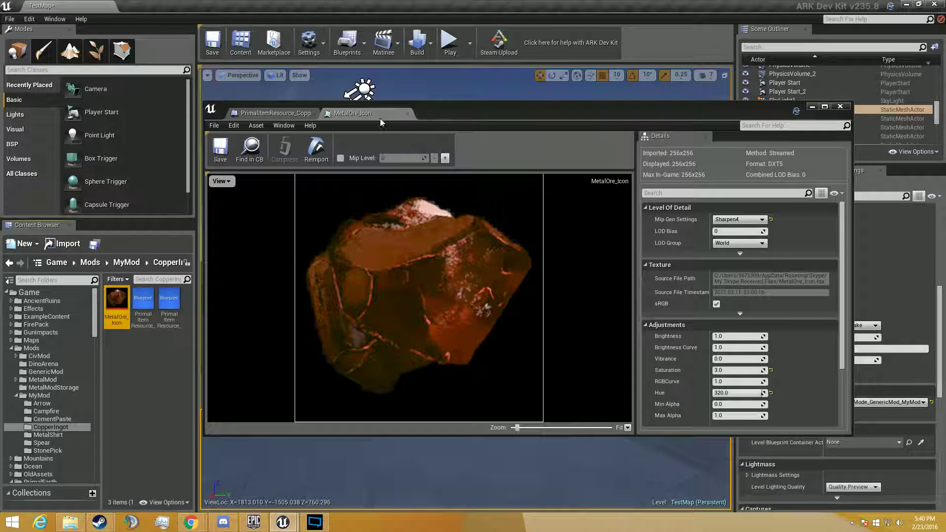
click(409, 114)
click(311, 113)
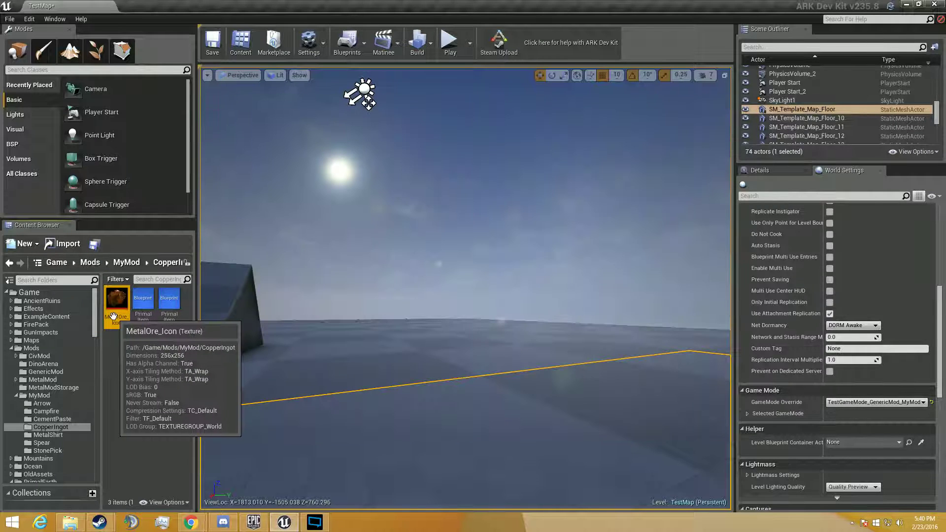
Assign the recoloured MetalOre_Icon as the copper resource blueprint's Item Icon, compile it and save it.
double_click(143, 305)
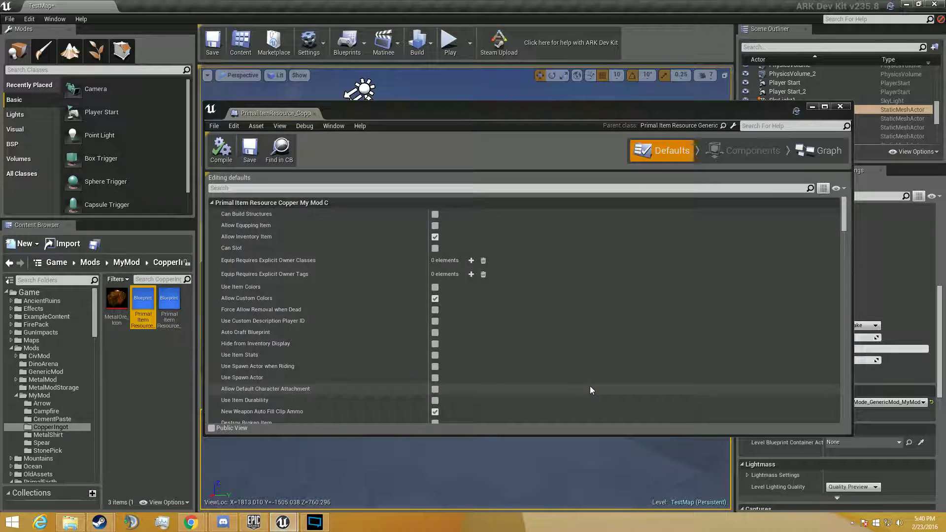
scroll(590, 386, down, 15)
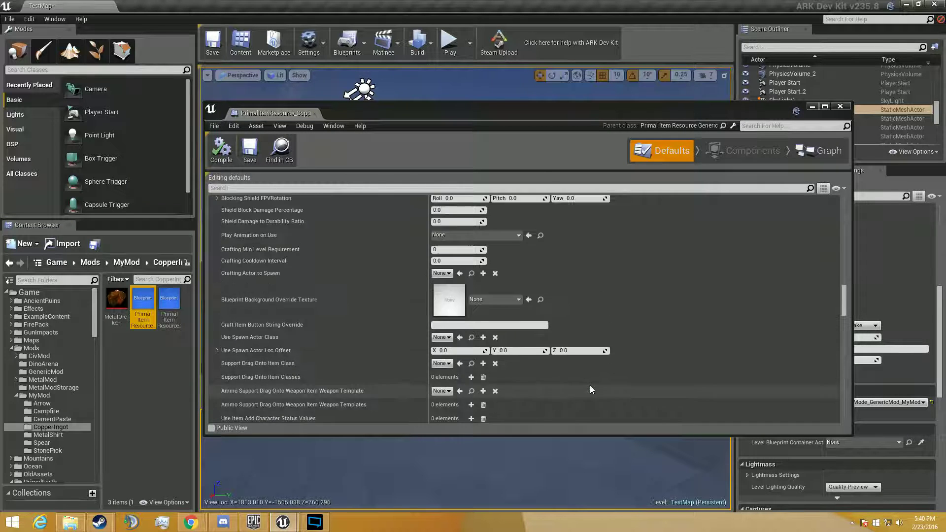
scroll(589, 385, down, 10)
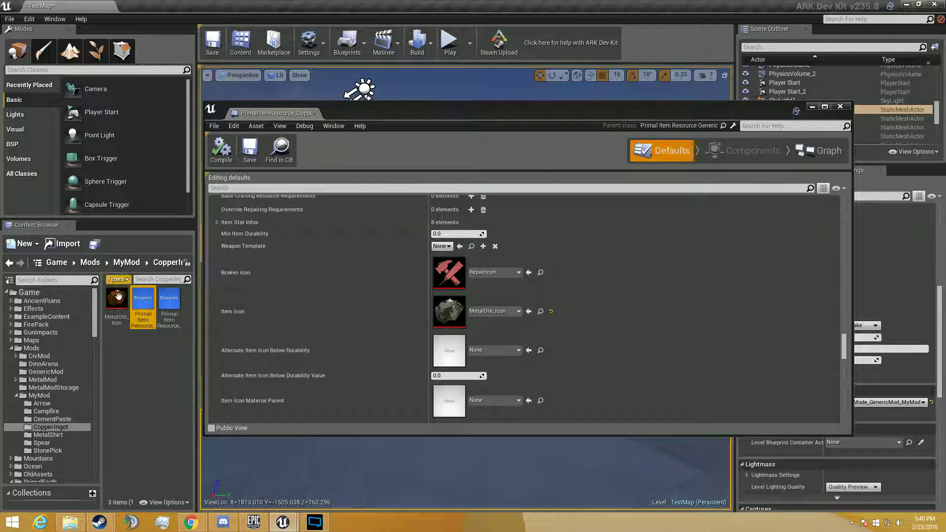
click(118, 298)
click(528, 312)
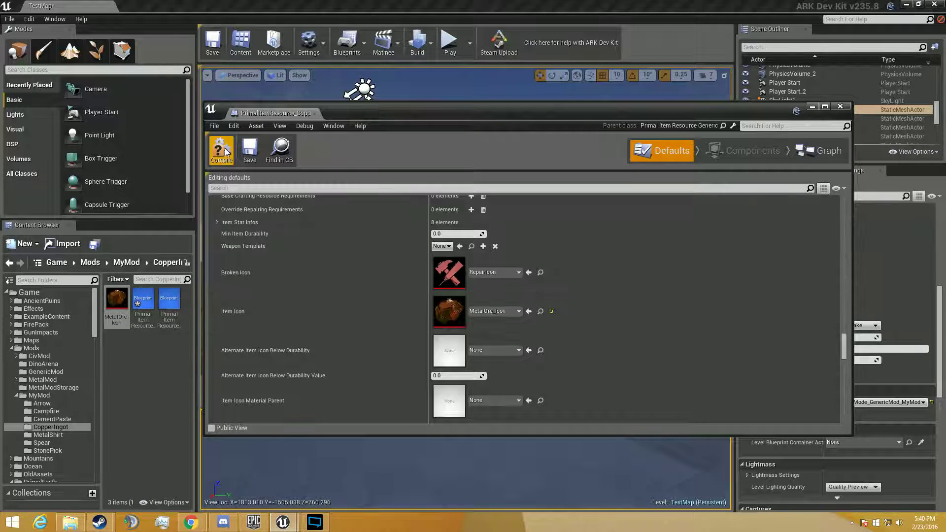
click(250, 150)
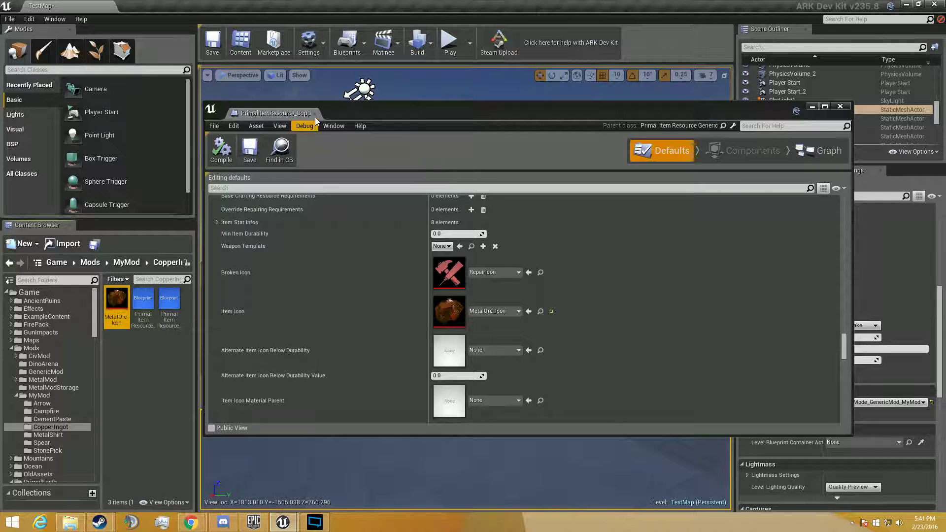
Start a play test, run giveresources, check the Copper icon in the character's inventory and end the session.
click(449, 43)
text(giveresources)
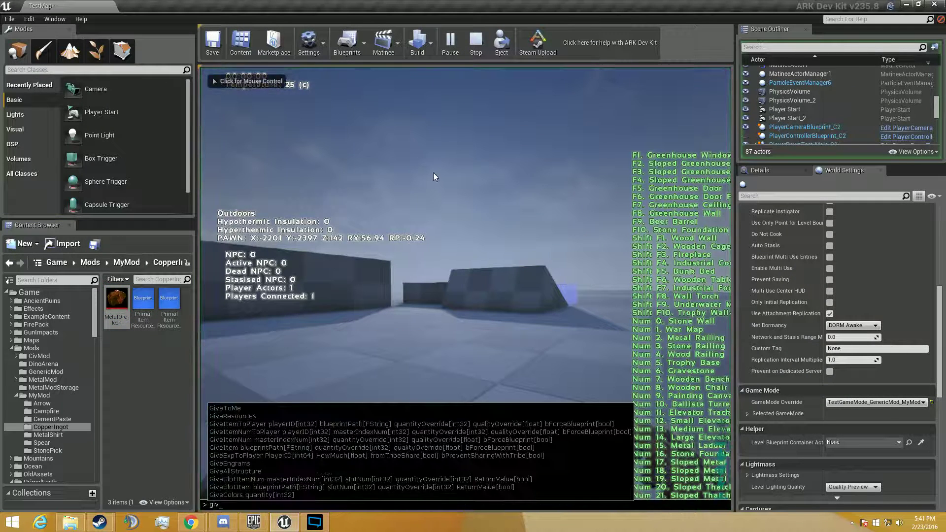
key(Return)
key(i)
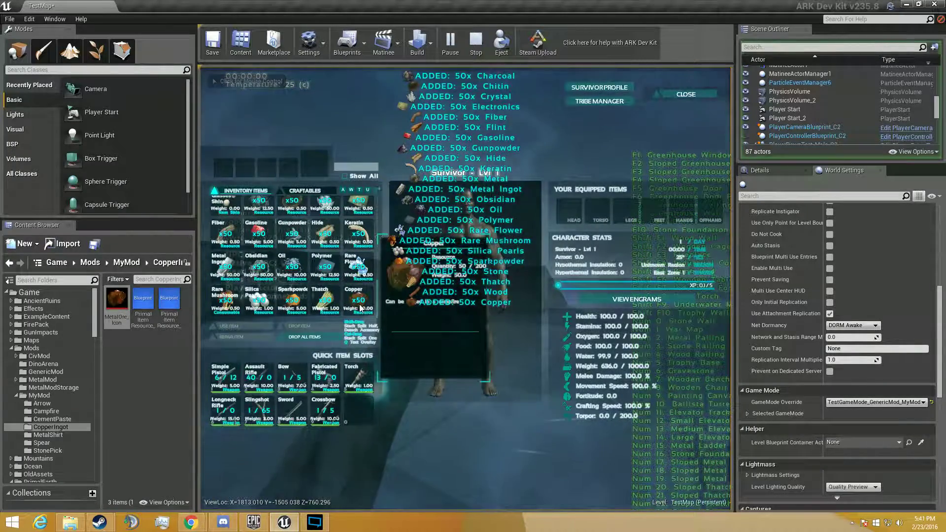
key(i)
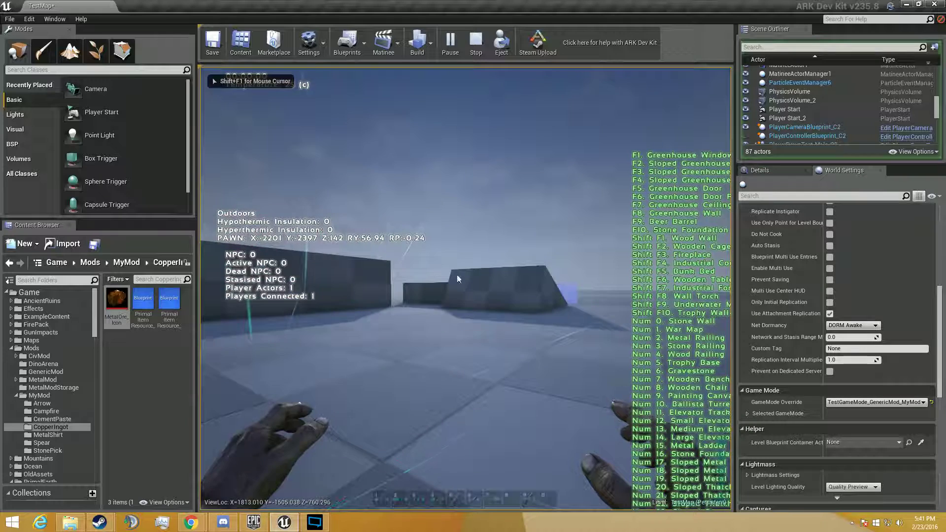
key(Escape)
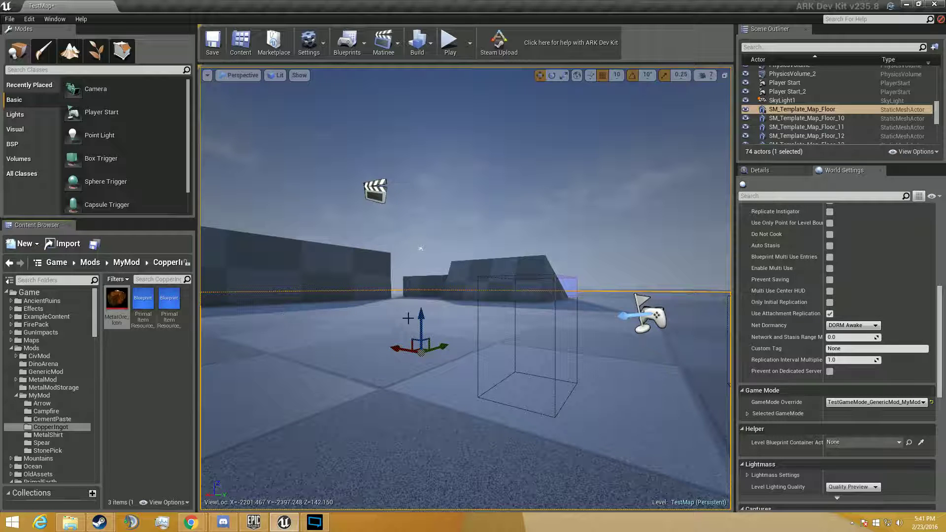
right_drag(508, 297, 355, 304)
key(w)
key(w)
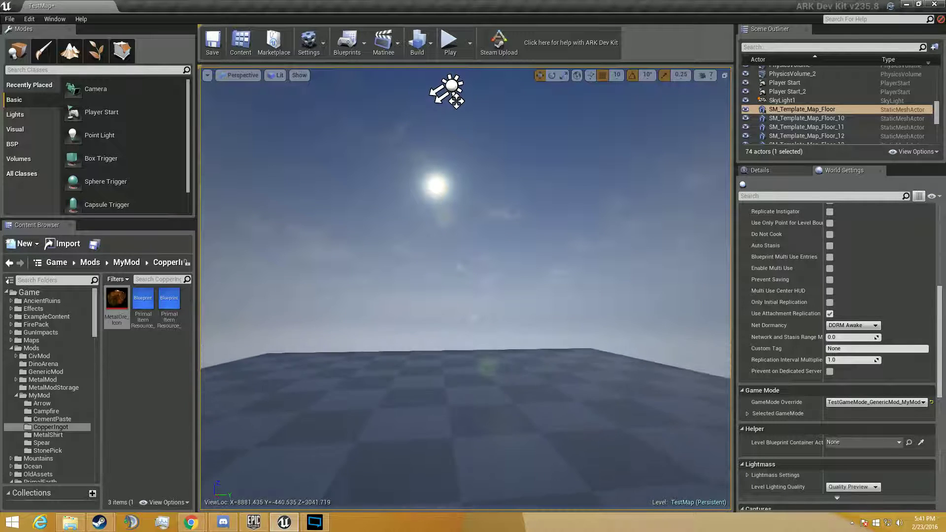
key(s)
key(w)
key(w)
right_drag(354, 304, 677, 306)
key(w)
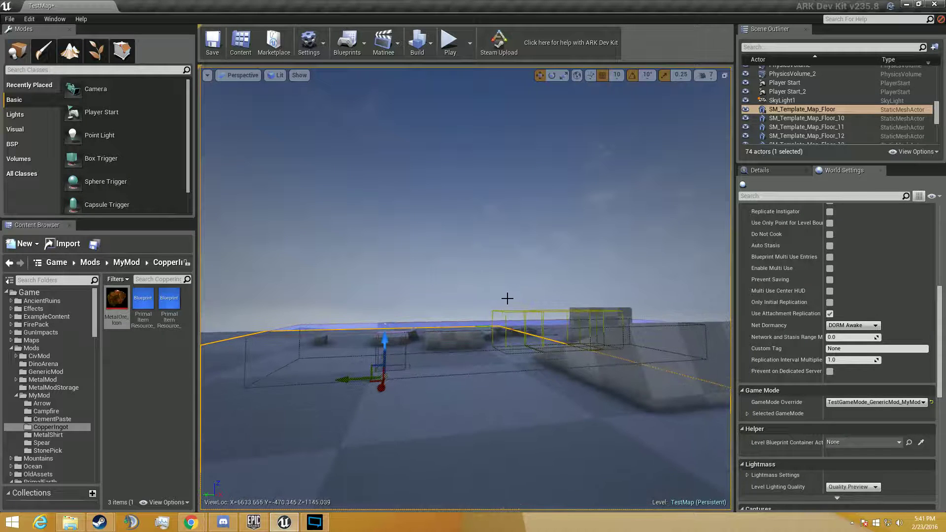
Open the Campfire_MyMod blueprint from MyMod's Campfire folder, save it and close it.
click(53, 412)
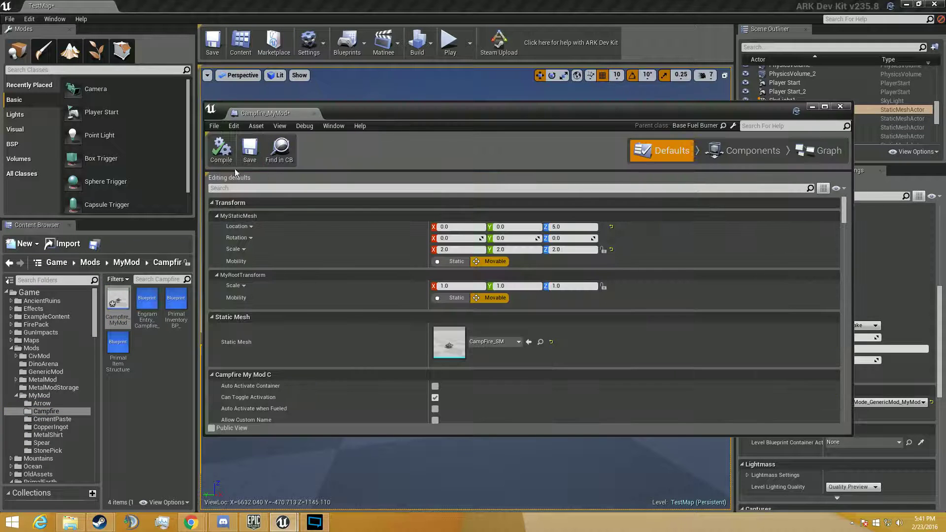
click(249, 153)
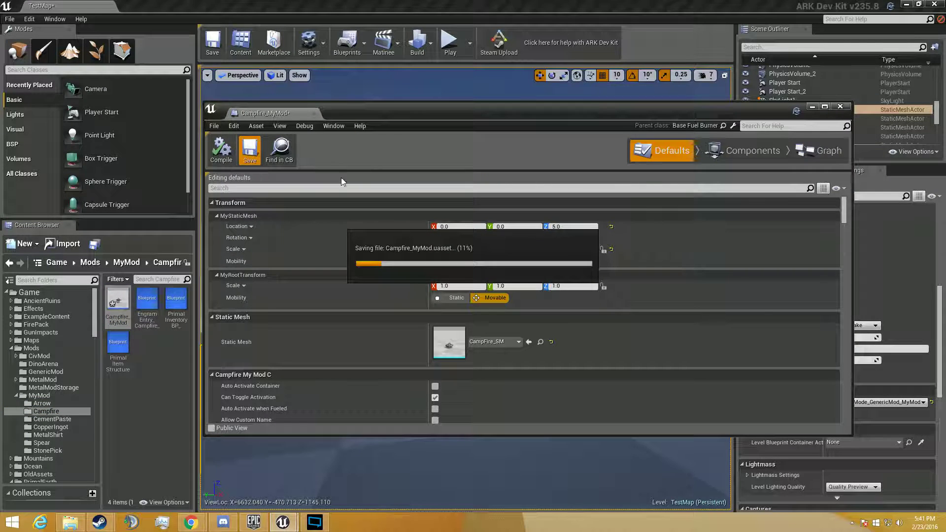
click(314, 113)
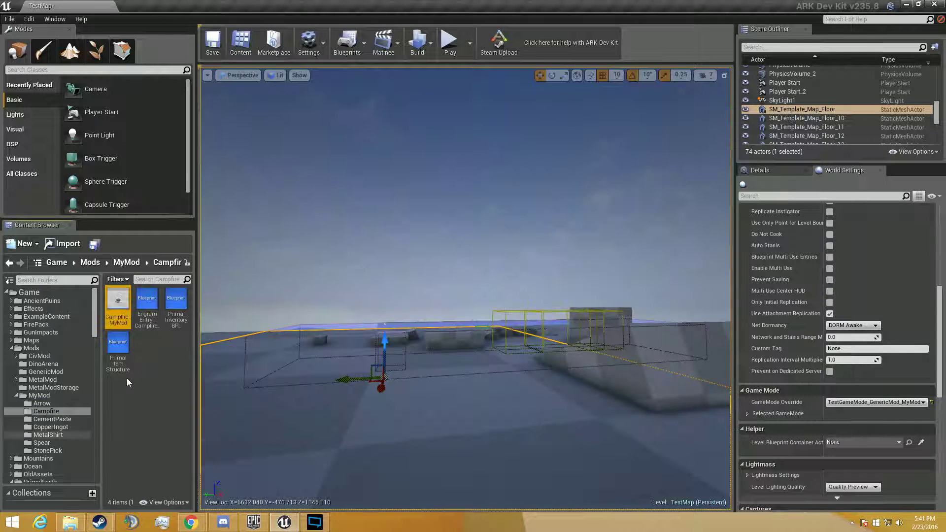
right_drag(456, 254, 332, 269)
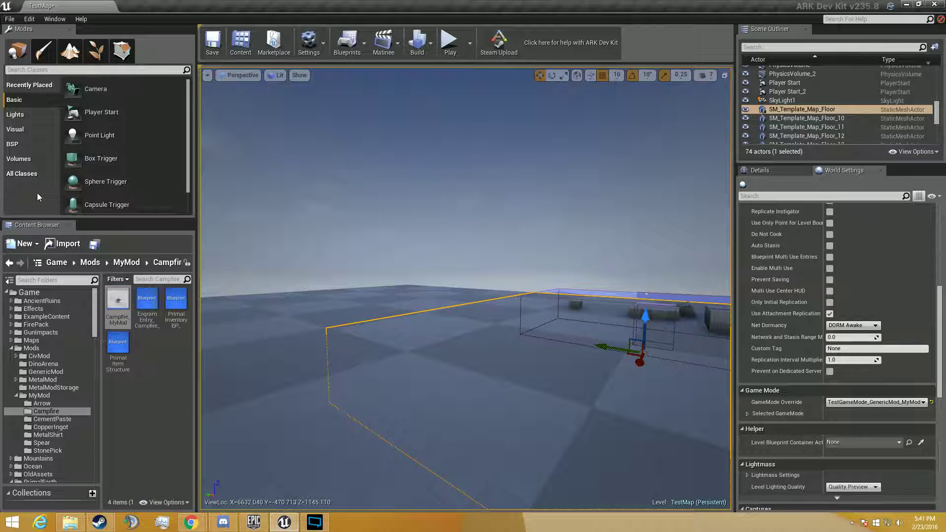